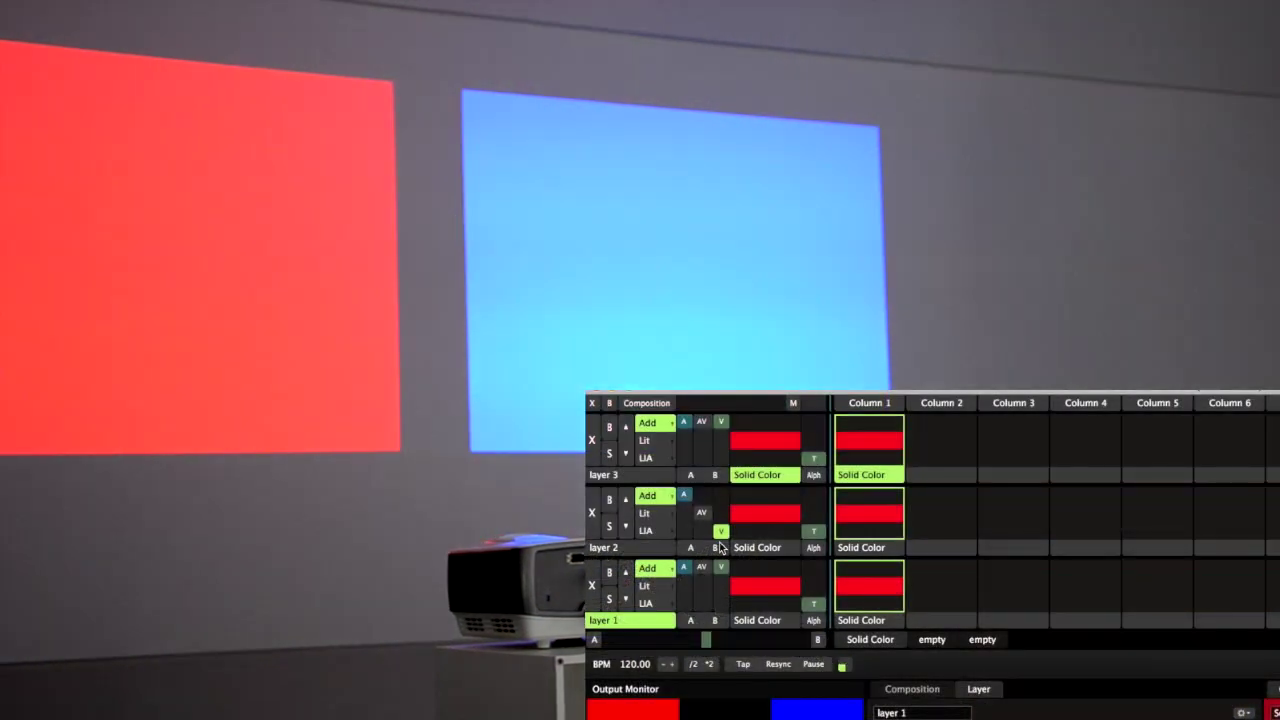
- Activate the green layer's clip so red, green and blue overlap on the wall
left_click(722, 495)
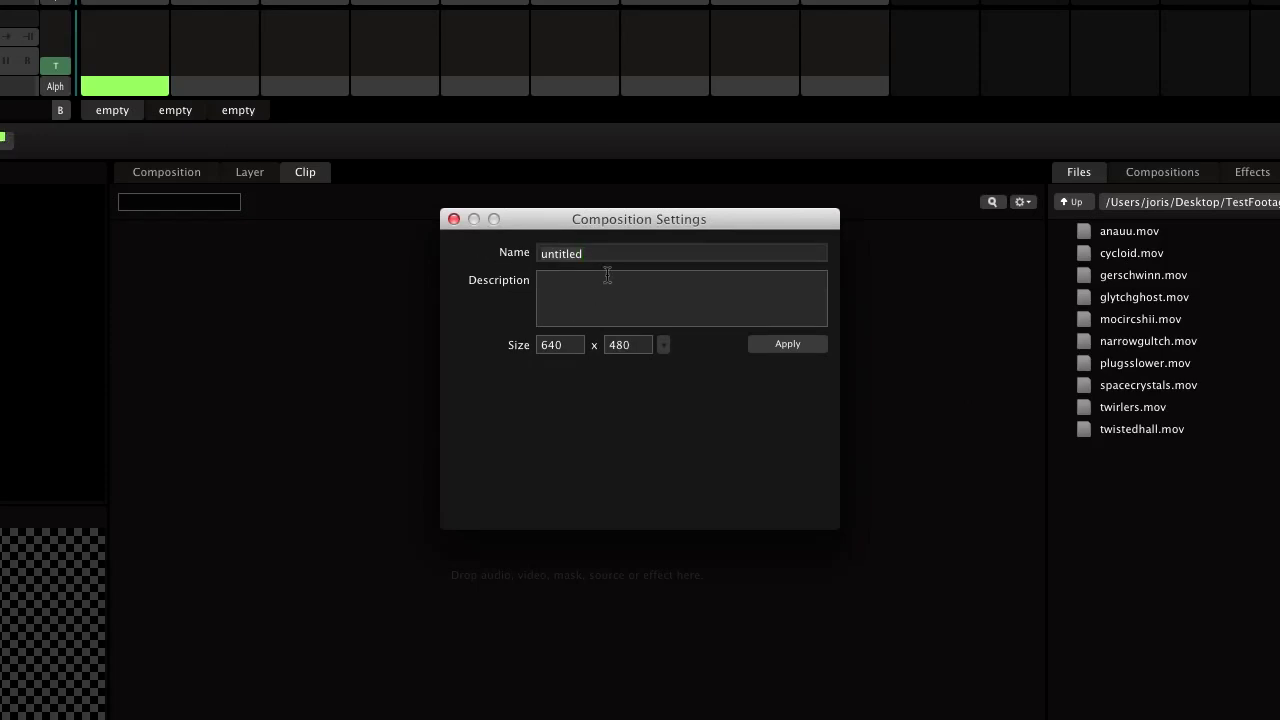
- Name the composition Softedge and enter 800*3 (2400) as its width
type("Softedge")
key("Tab")
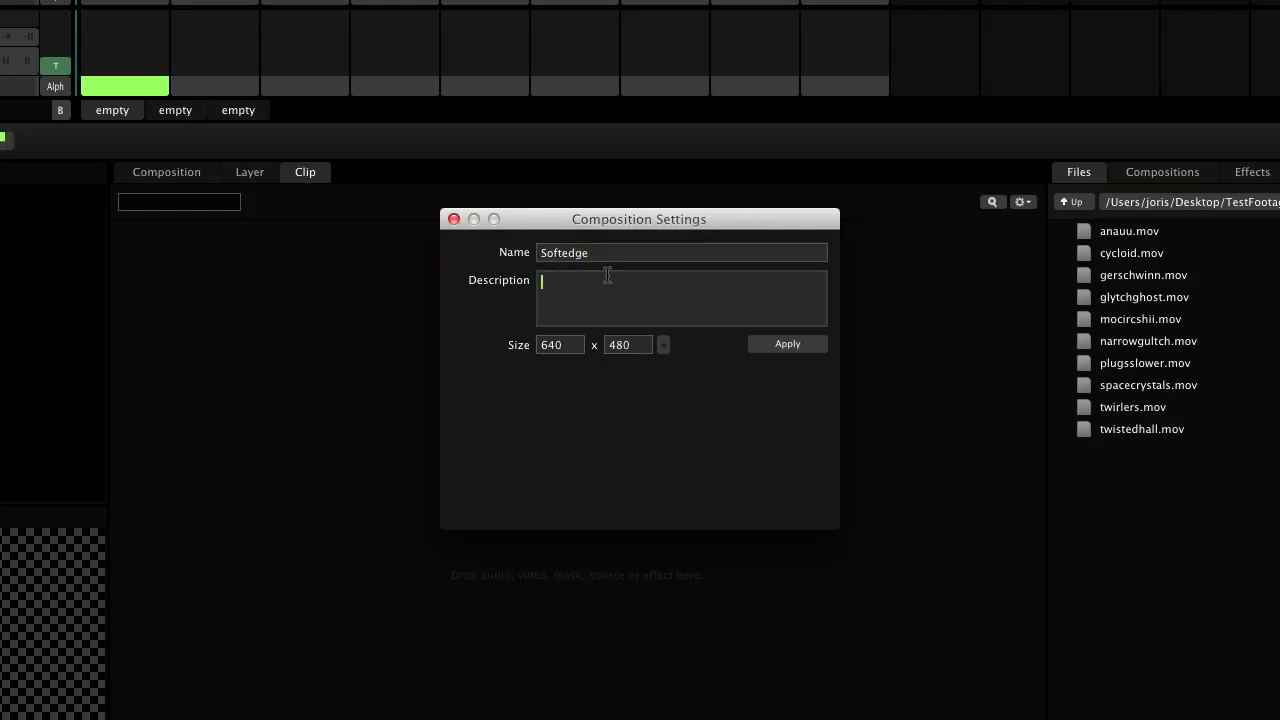
key("Tab")
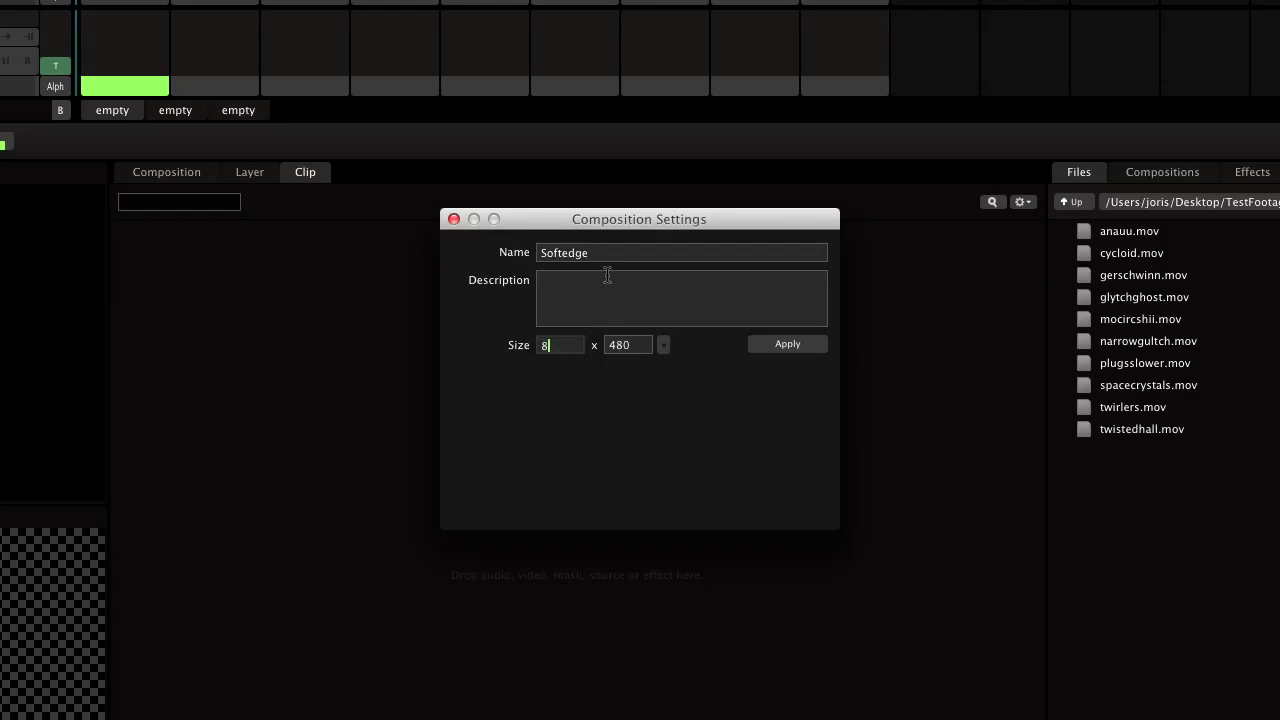
type("800*3")
key("Tab")
- Apply the Softedge 2400x600 composition settings and show the test card on the output
left_click(786, 345)
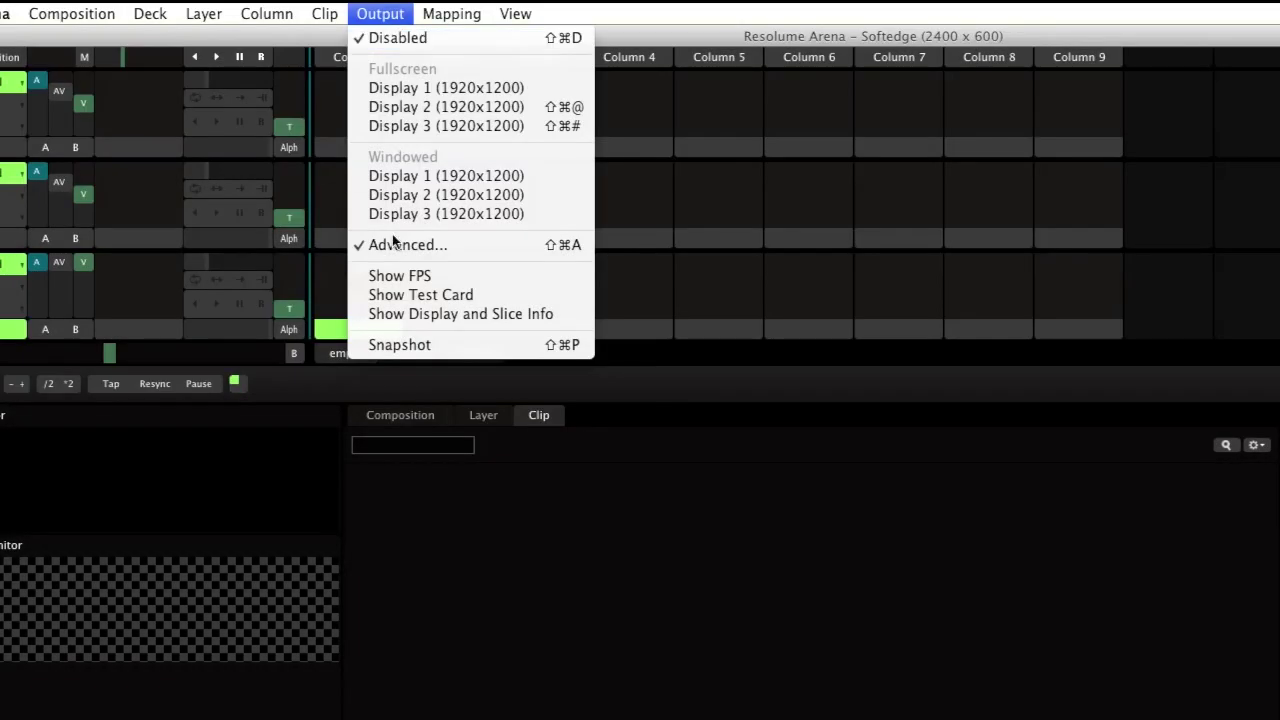
left_click(409, 293)
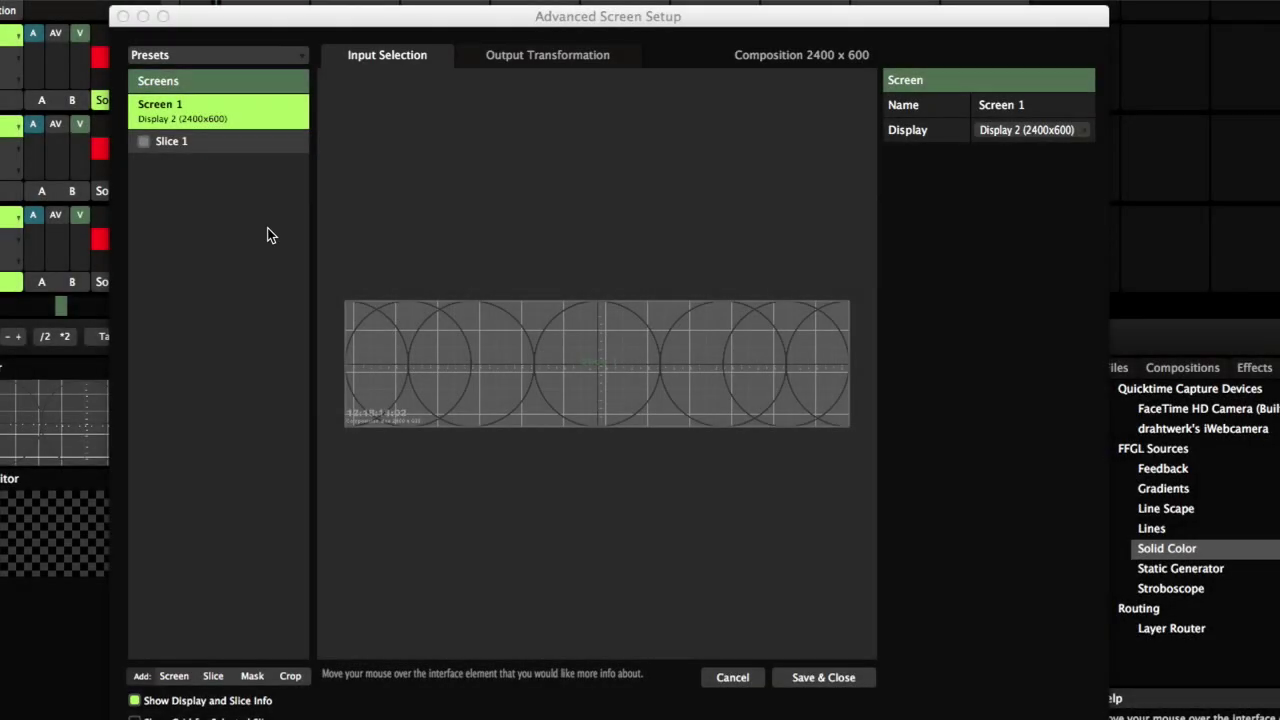
- Give Slice 1 an 800 input width, and an 800 output width at X position 400
left_click(198, 150)
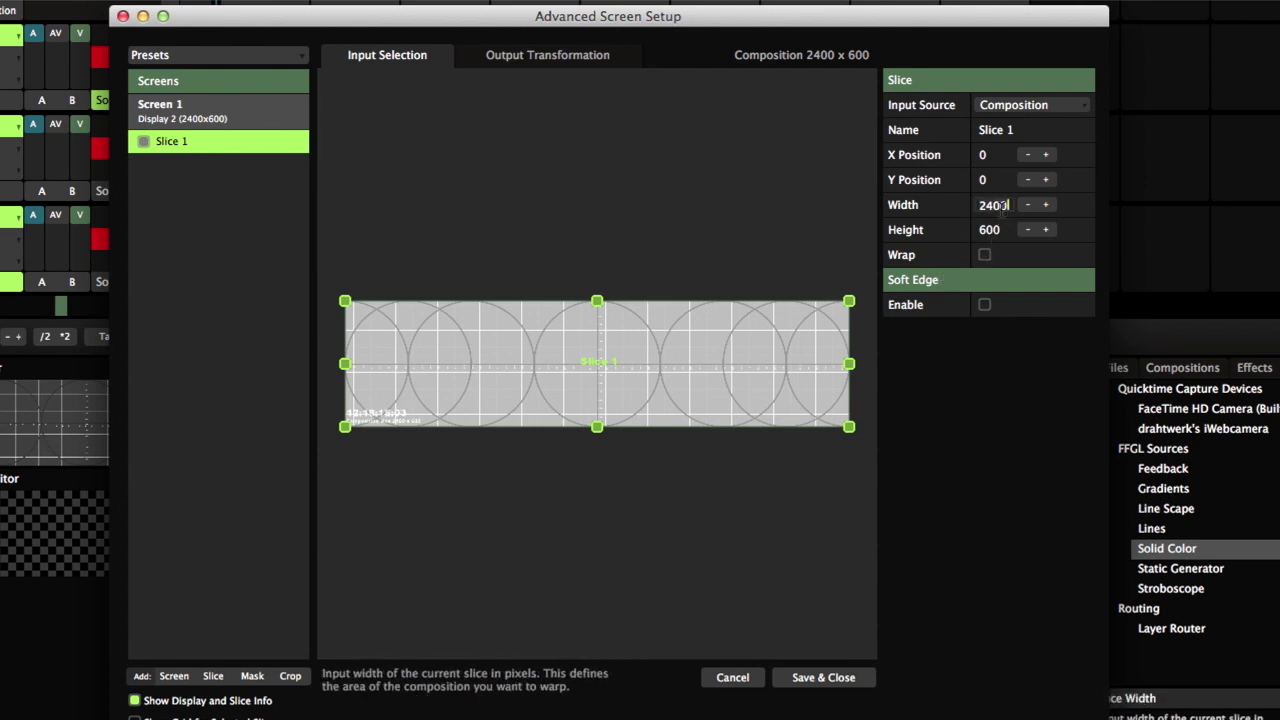
key("Return")
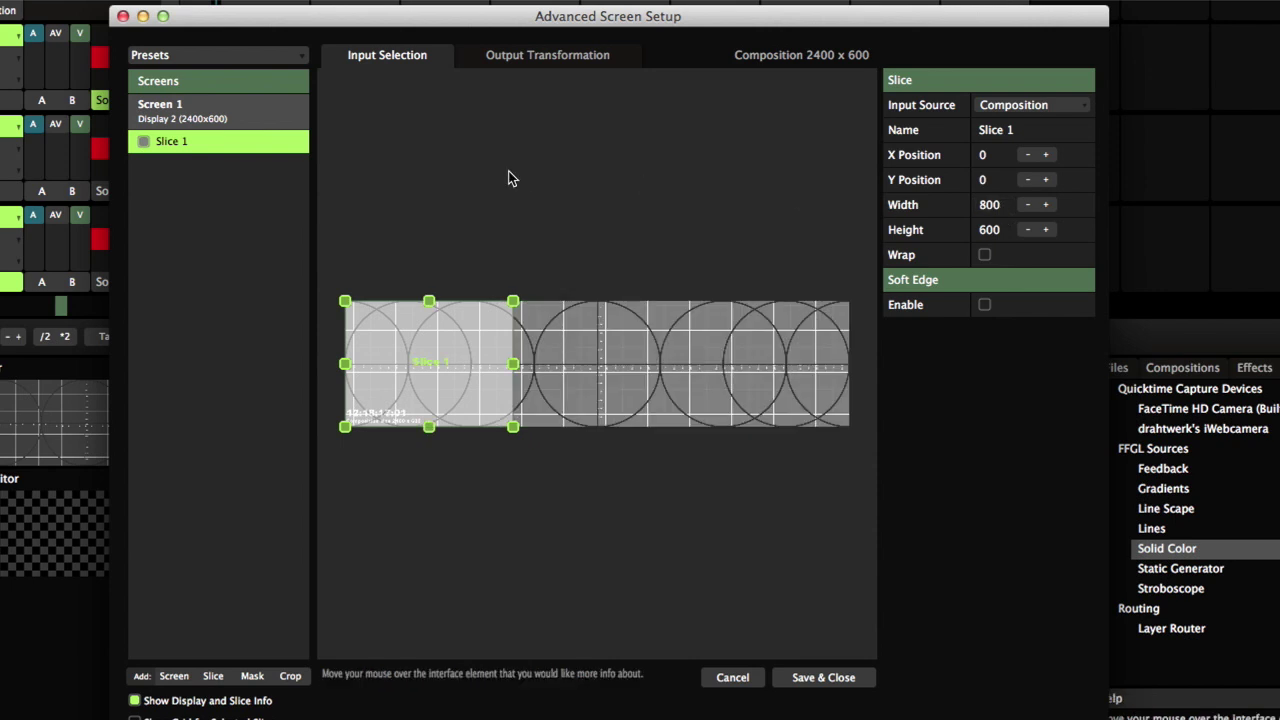
left_click(547, 60)
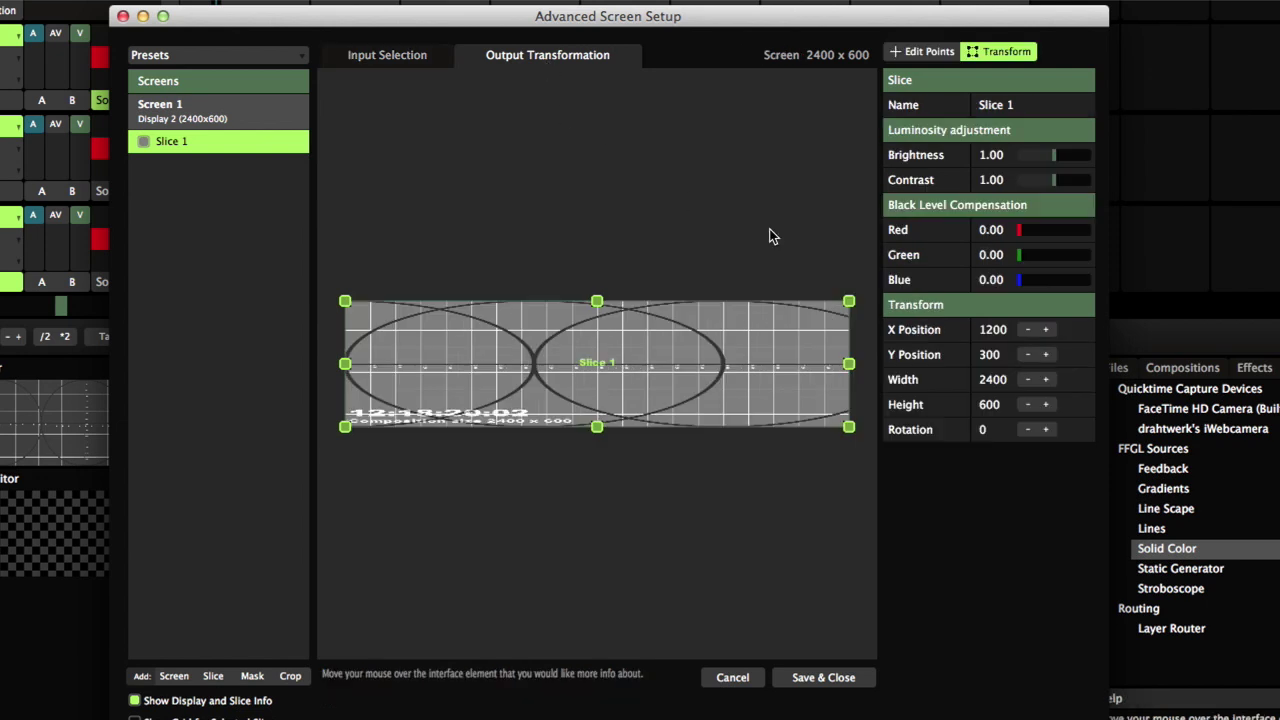
double_click(993, 380)
type("800")
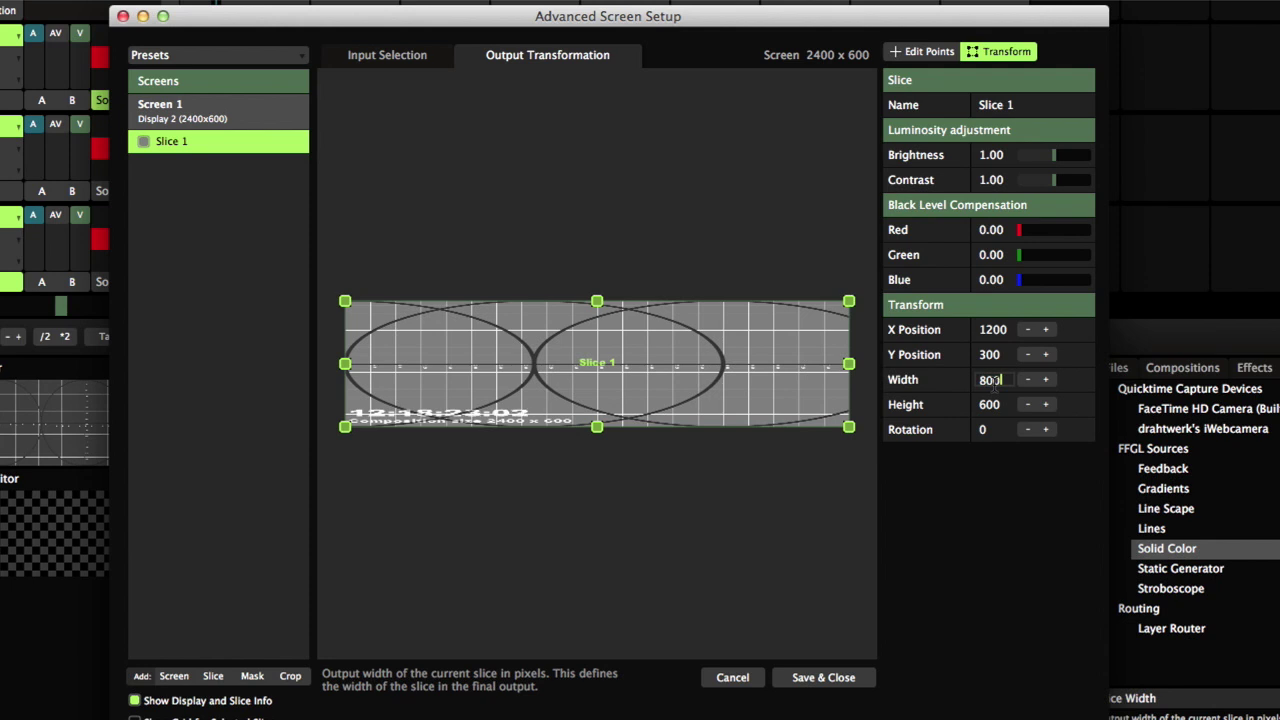
key("Return")
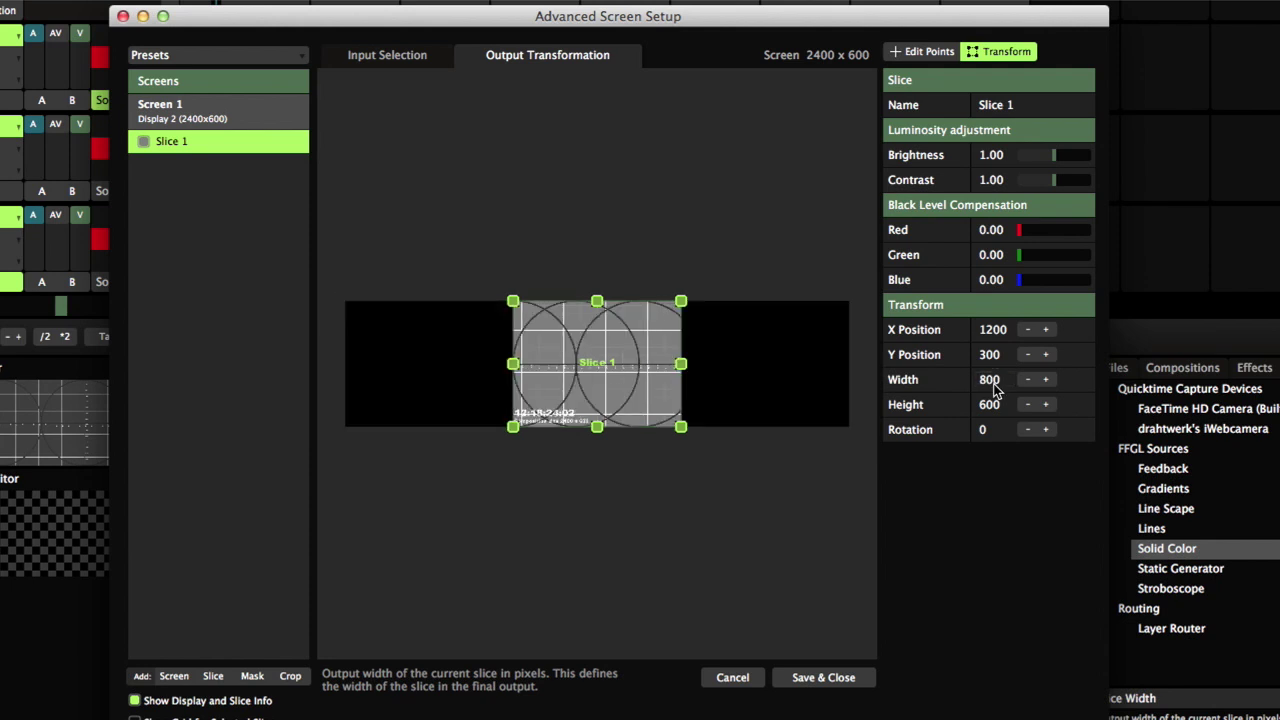
double_click(1004, 330)
key("Return")
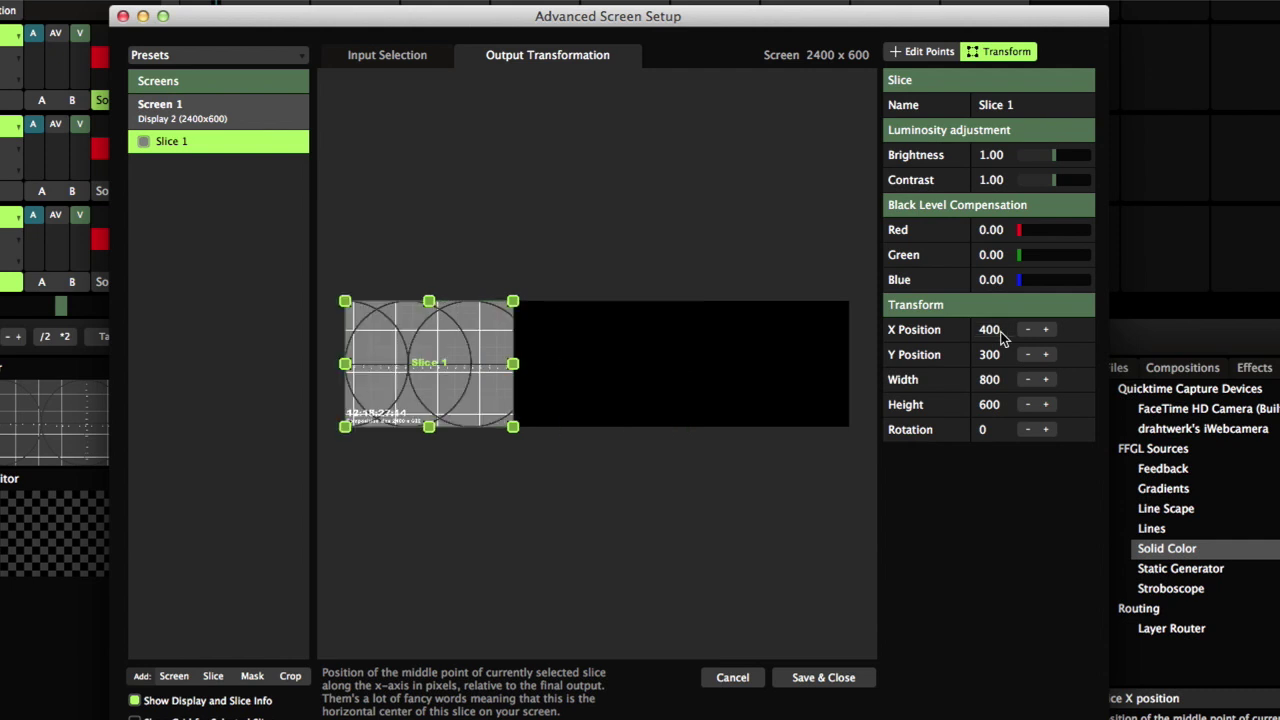
- Duplicate Slice 1 and set the copy's input X position to 800
right_click(182, 143)
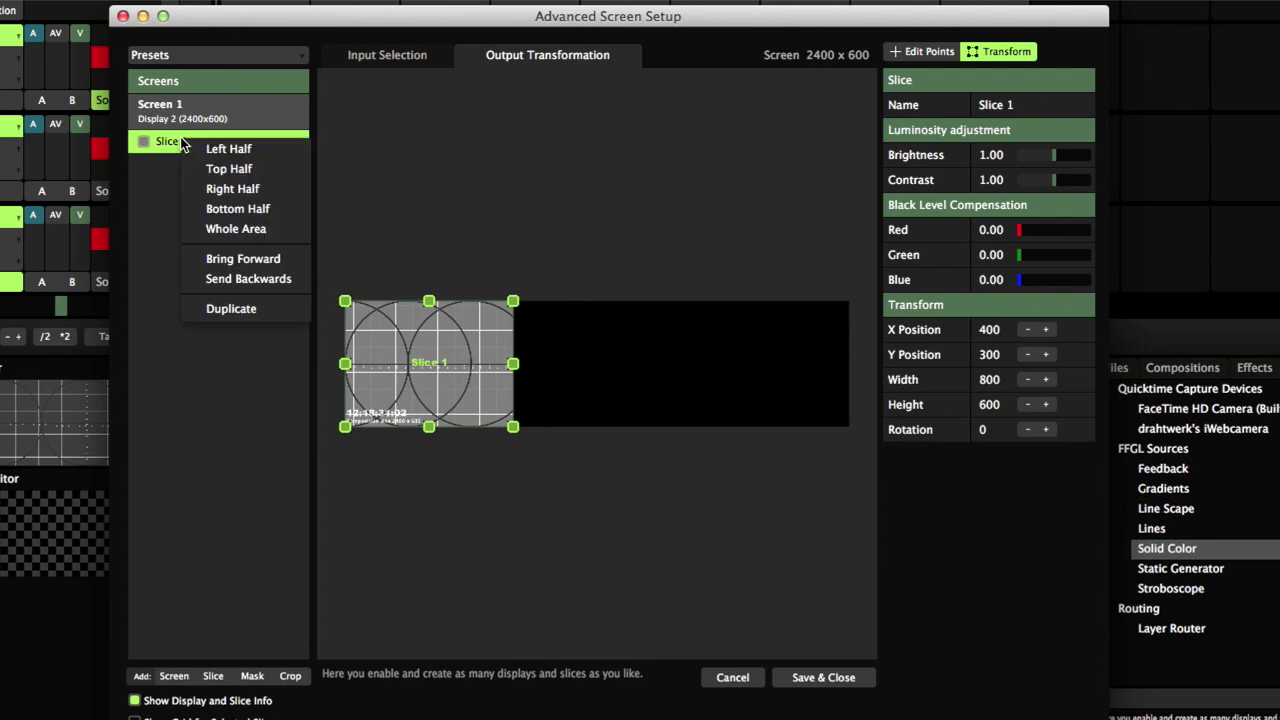
left_click(249, 310)
left_click(384, 56)
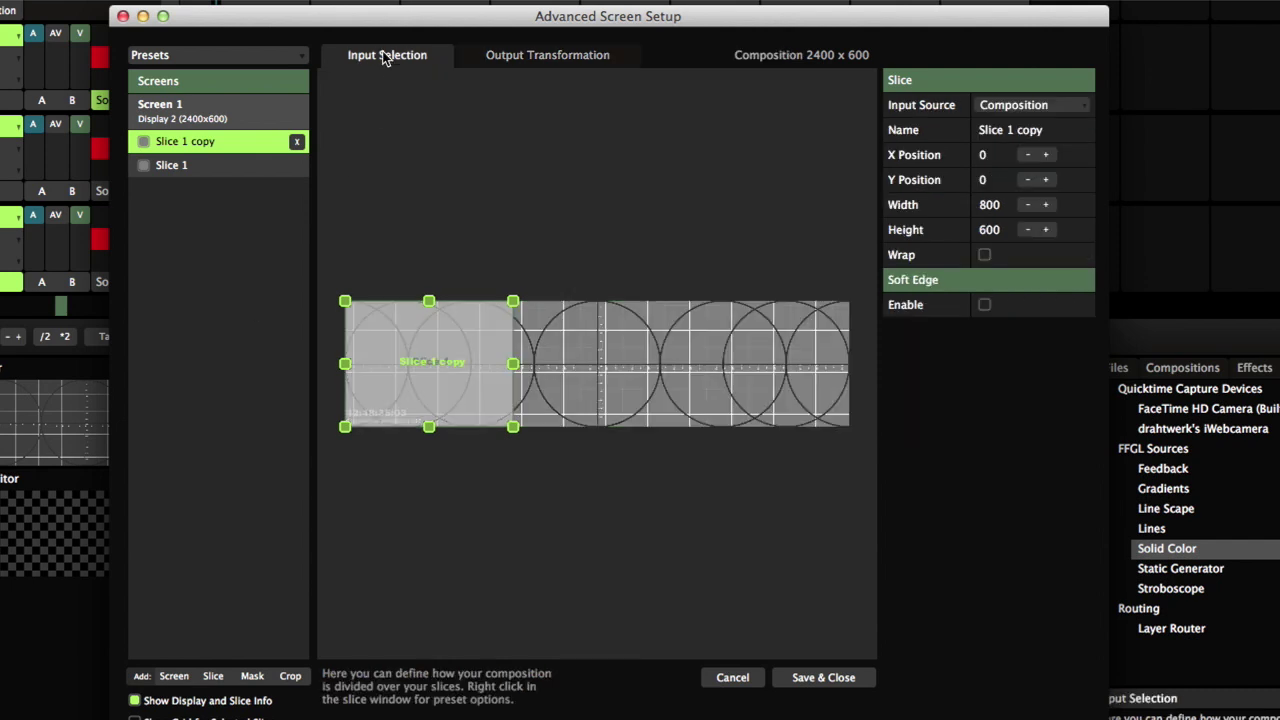
left_click_drag(449, 329, 601, 311)
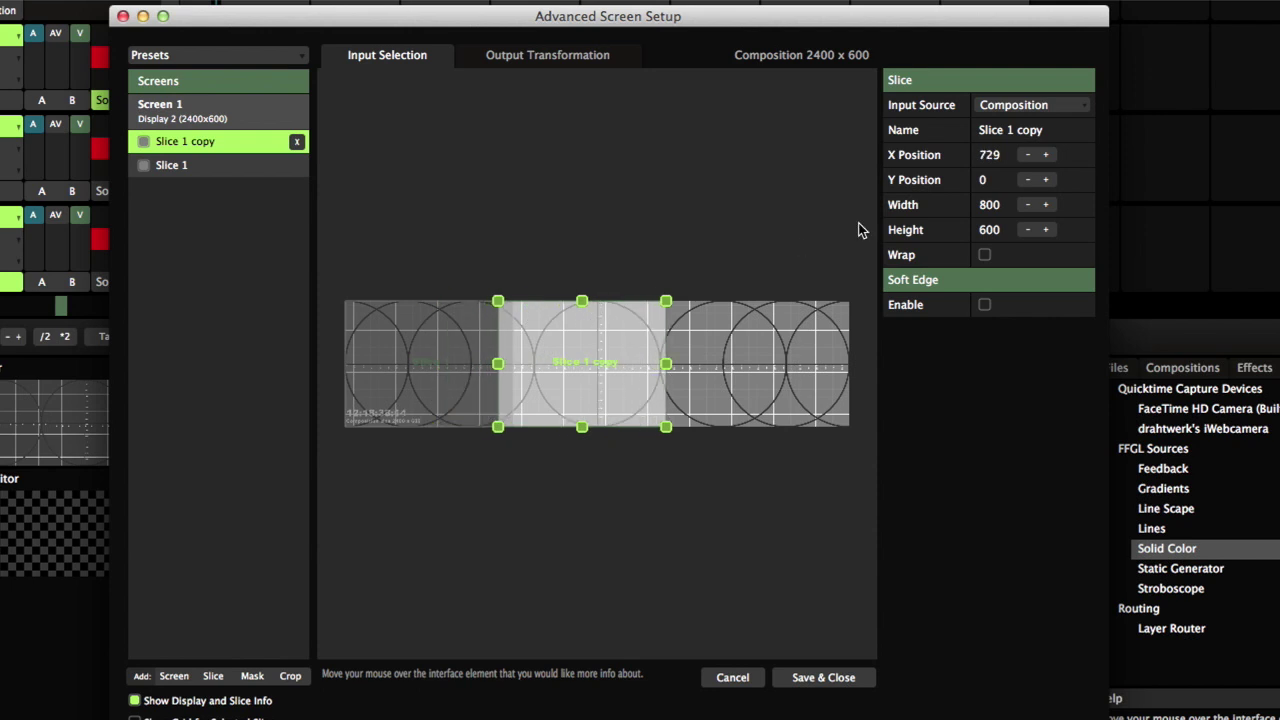
left_click(1000, 155)
type("800")
key("Return")
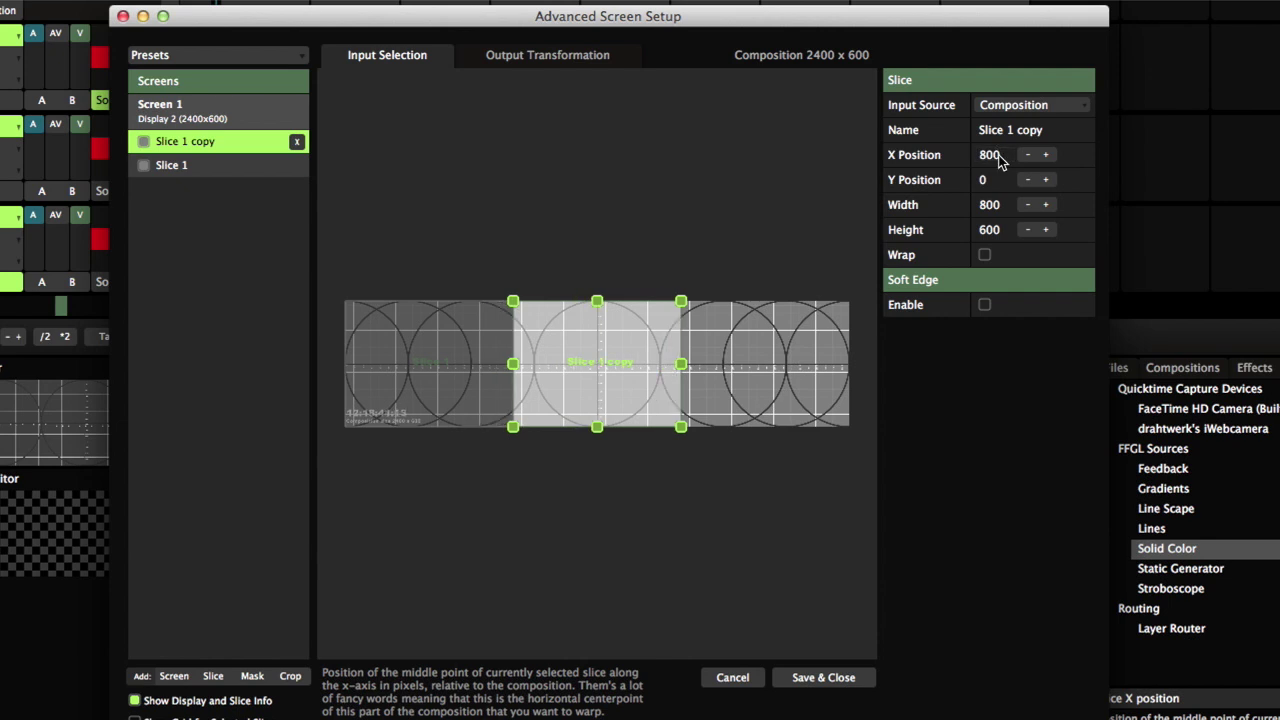
- Set the copy's output X position to 1200
left_click(538, 57)
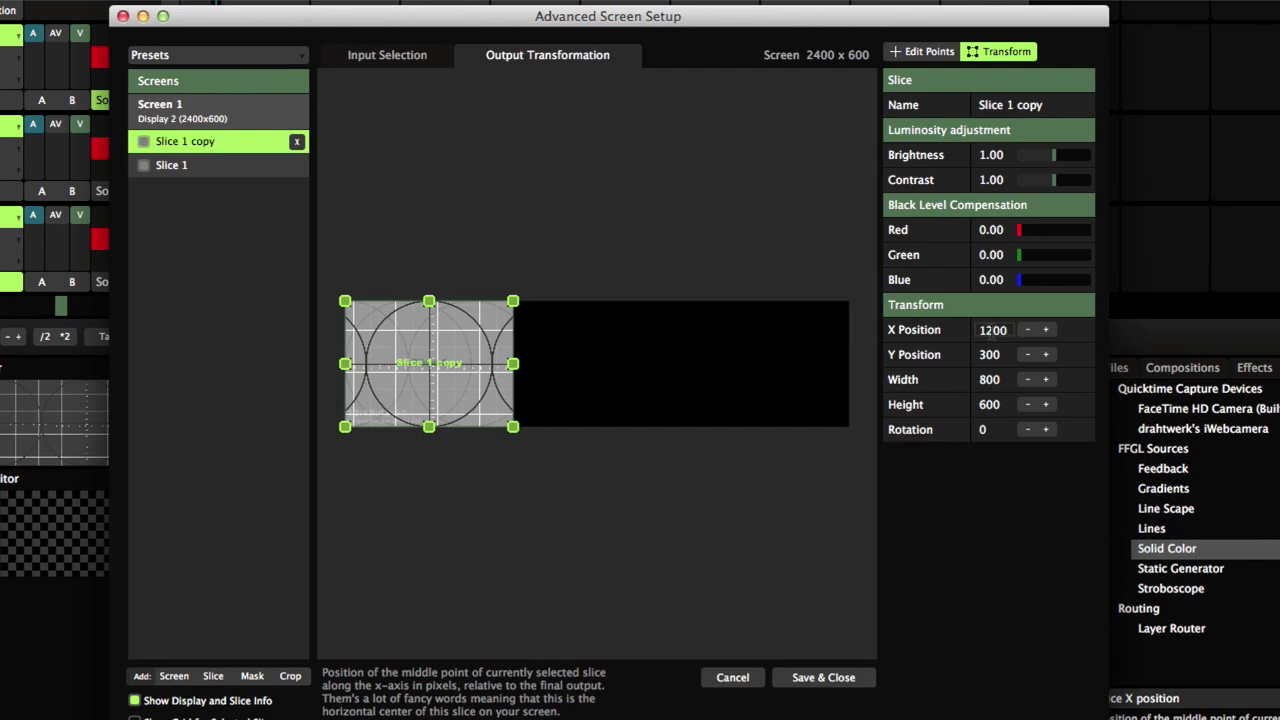
key("Return")
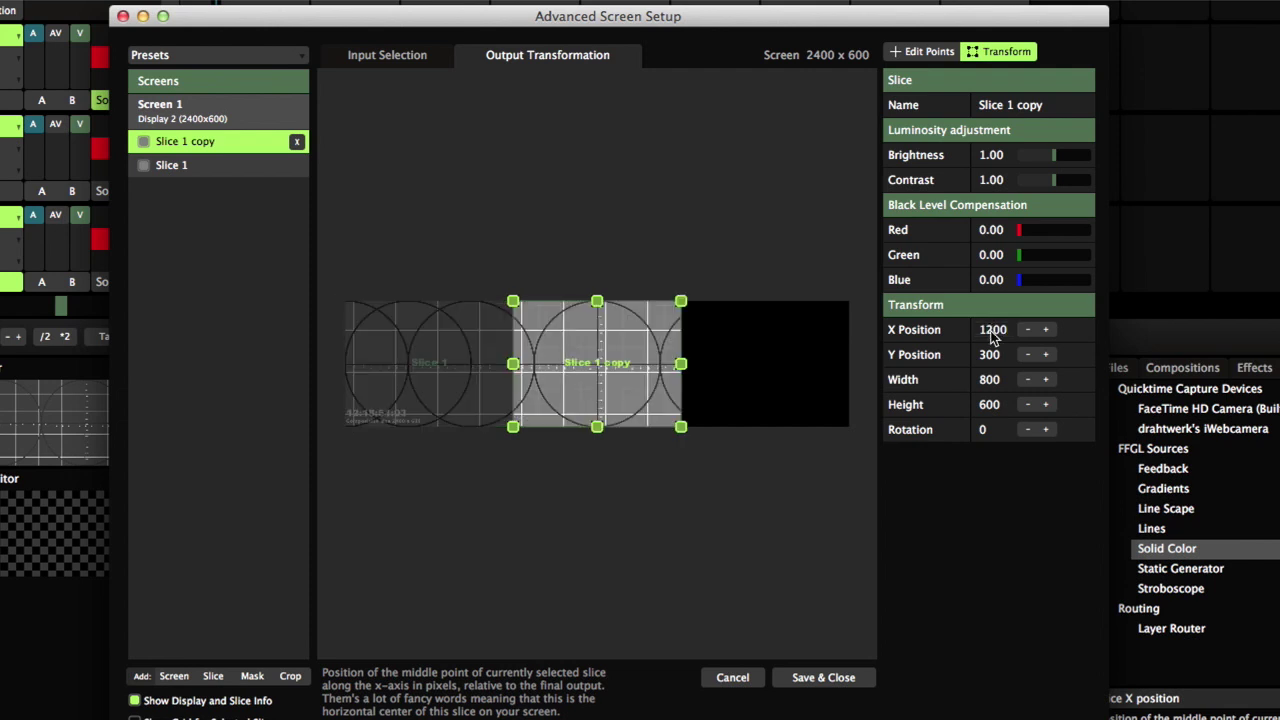
left_click(389, 60)
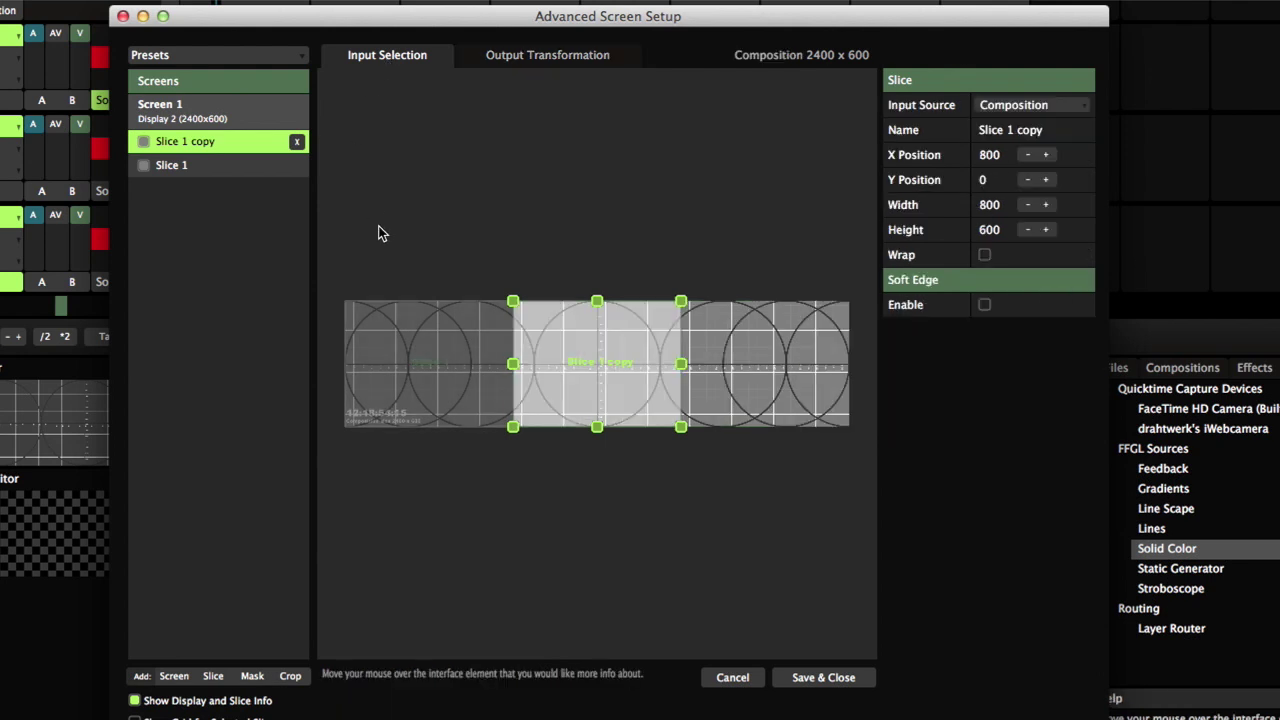
- Duplicate Slice 1 copy and place the new slice over the composition's right third
right_click(247, 149)
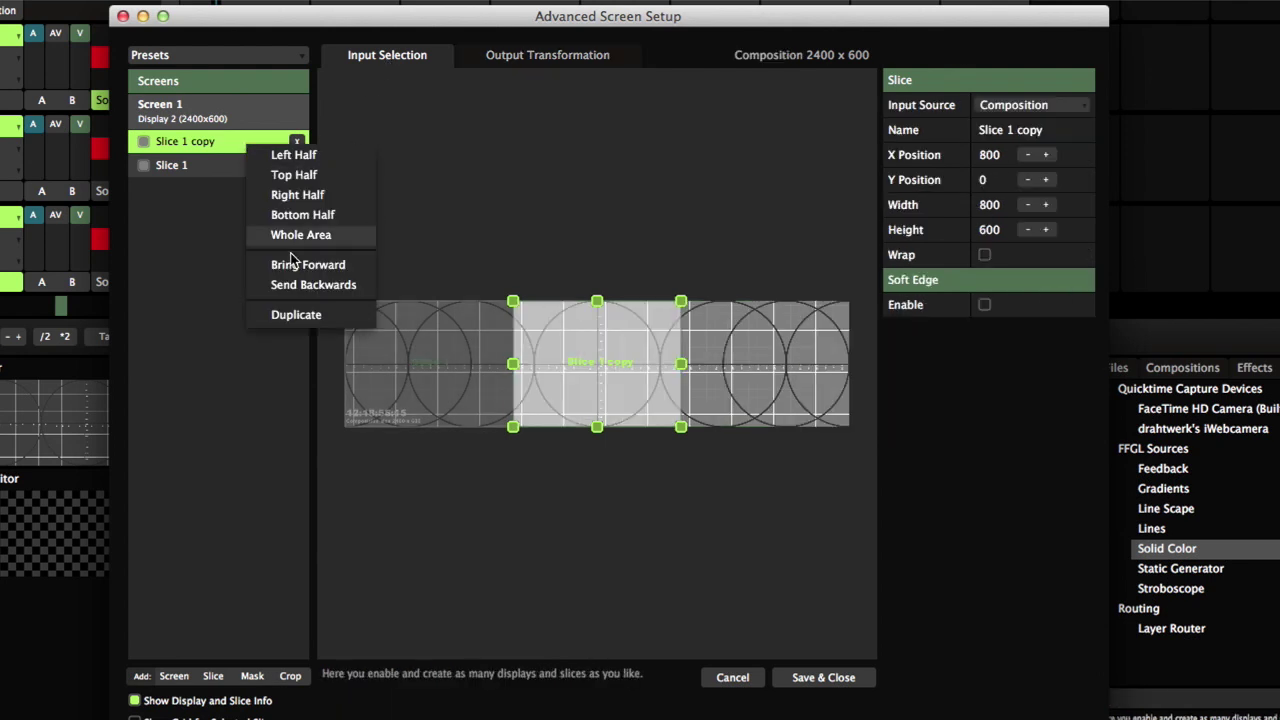
left_click(308, 318)
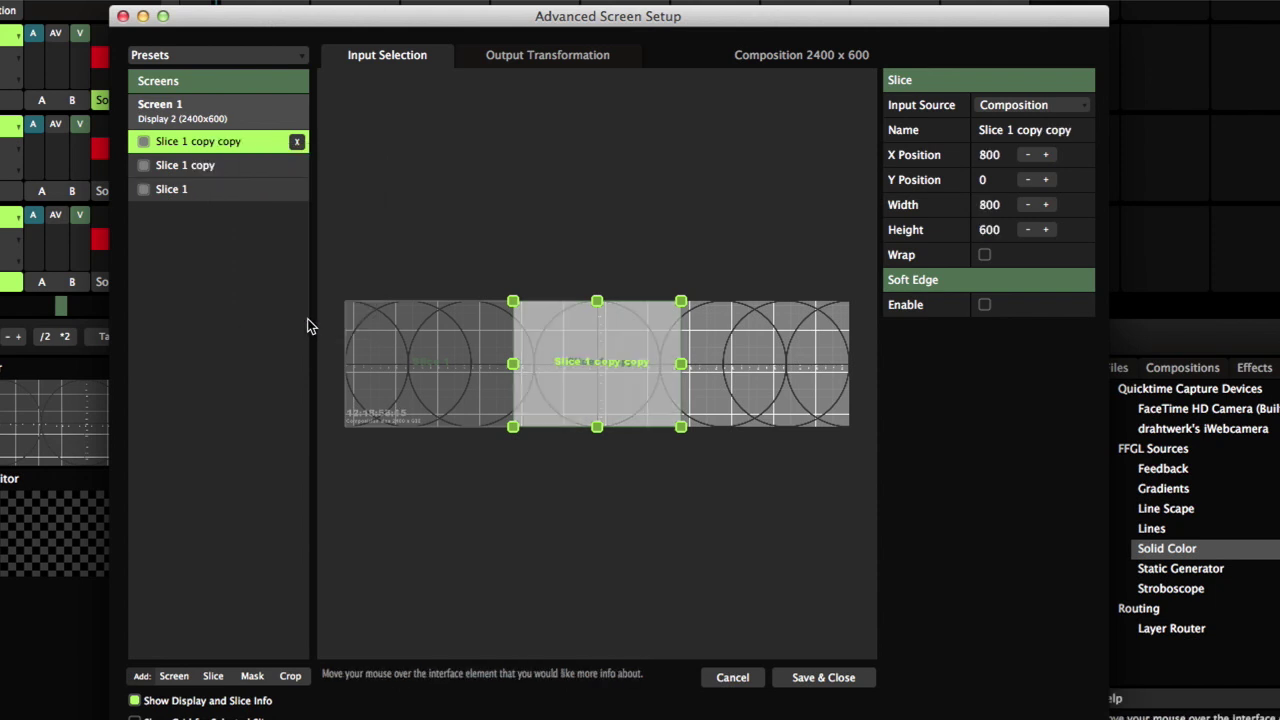
left_click_drag(566, 389, 840, 418)
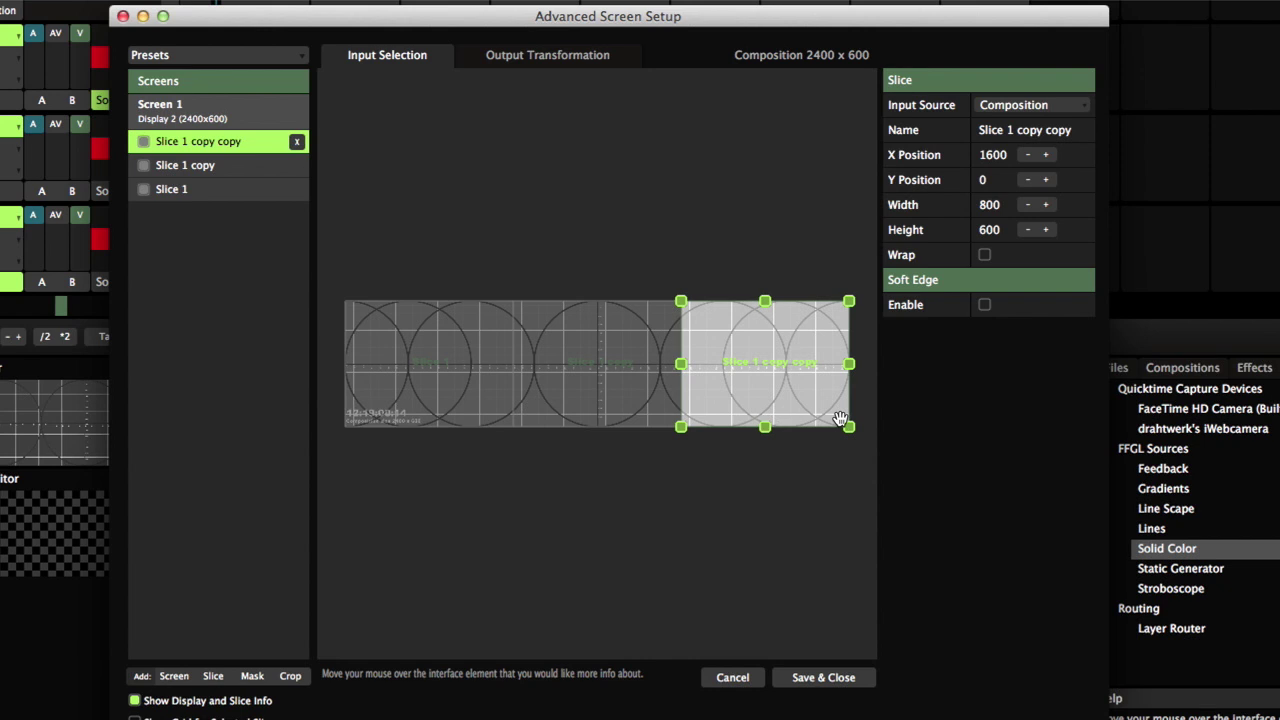
- Set the third slice's output X position to 2000 and Y position to 300
left_click(530, 62)
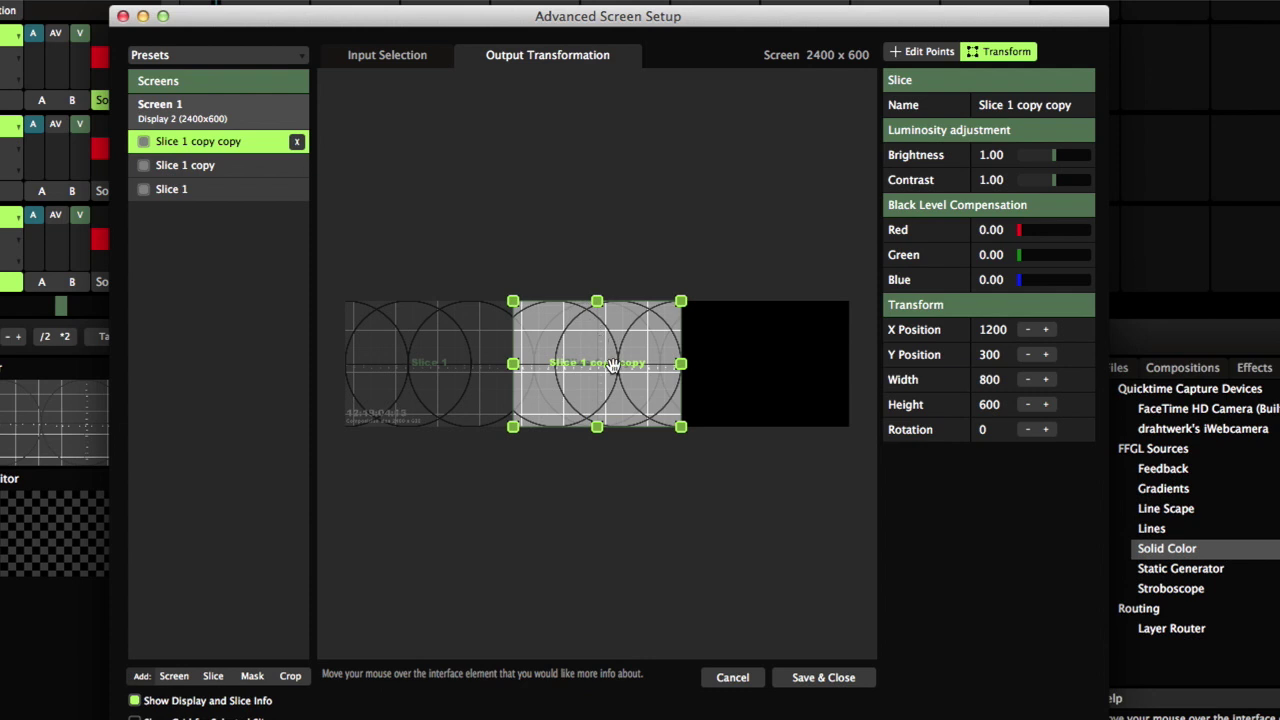
left_click_drag(620, 365, 781, 360)
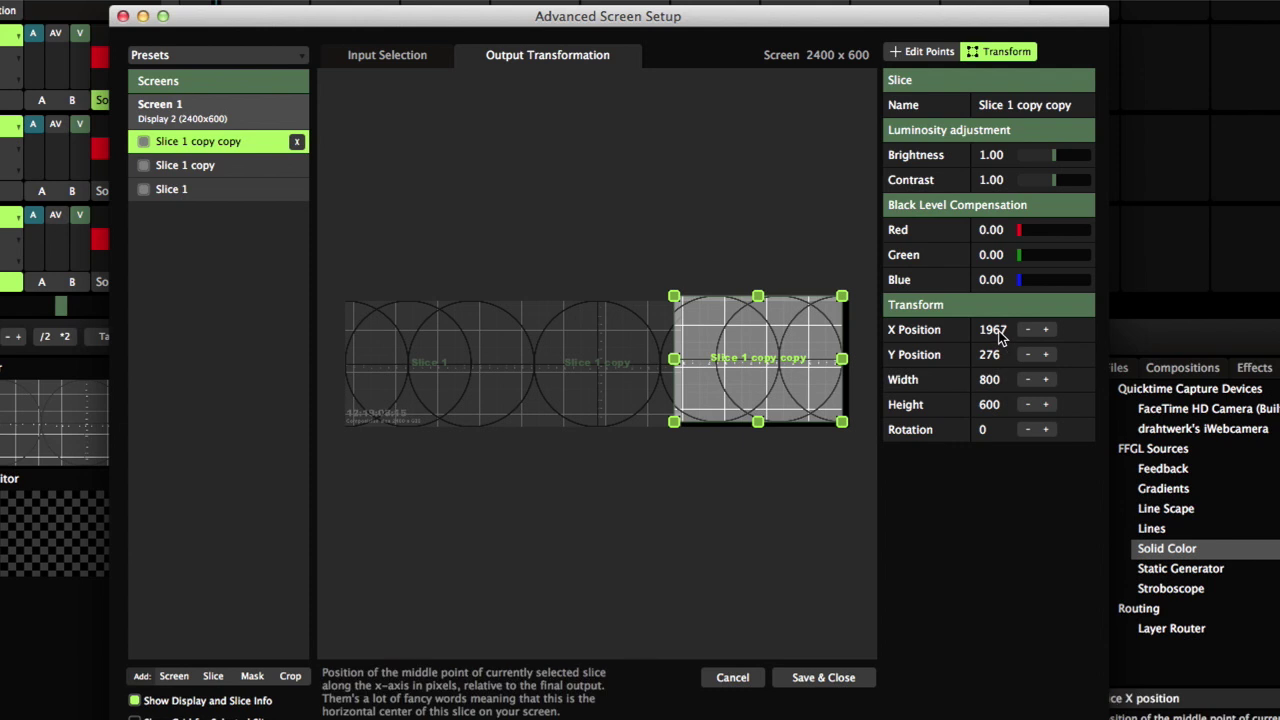
left_click(998, 333)
type("2000")
key("Return")
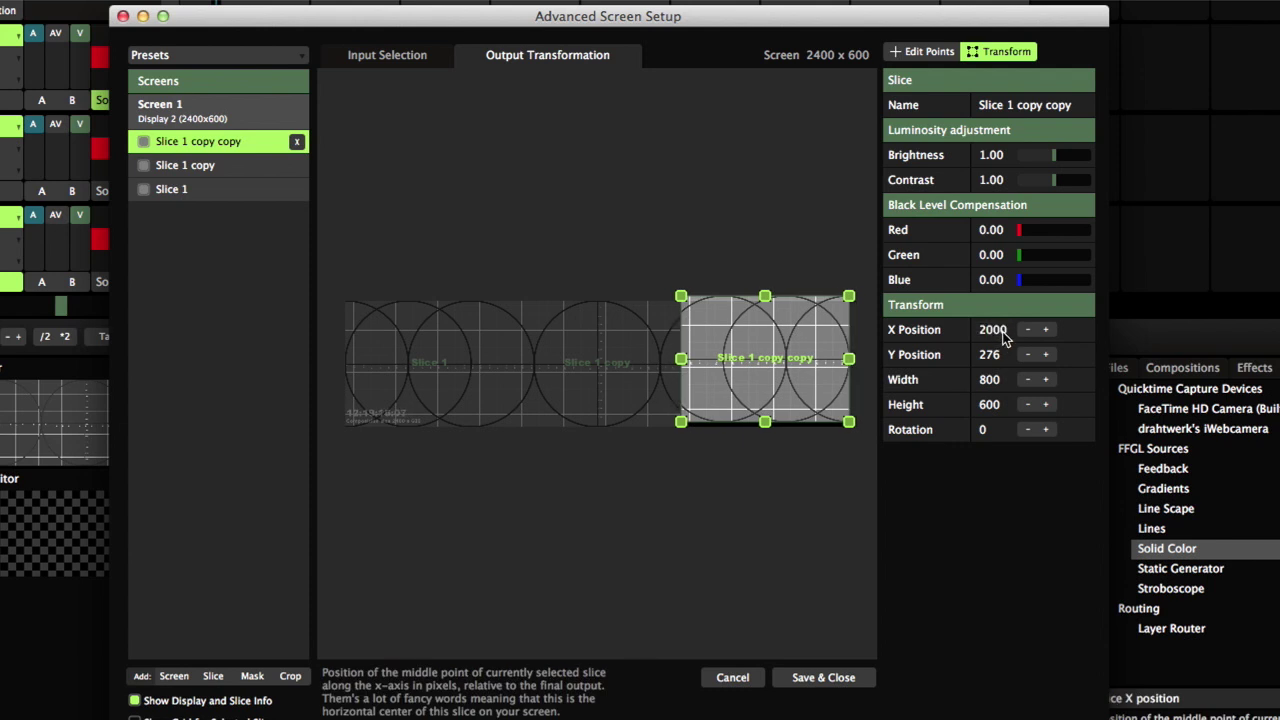
key("Tab")
type("275")
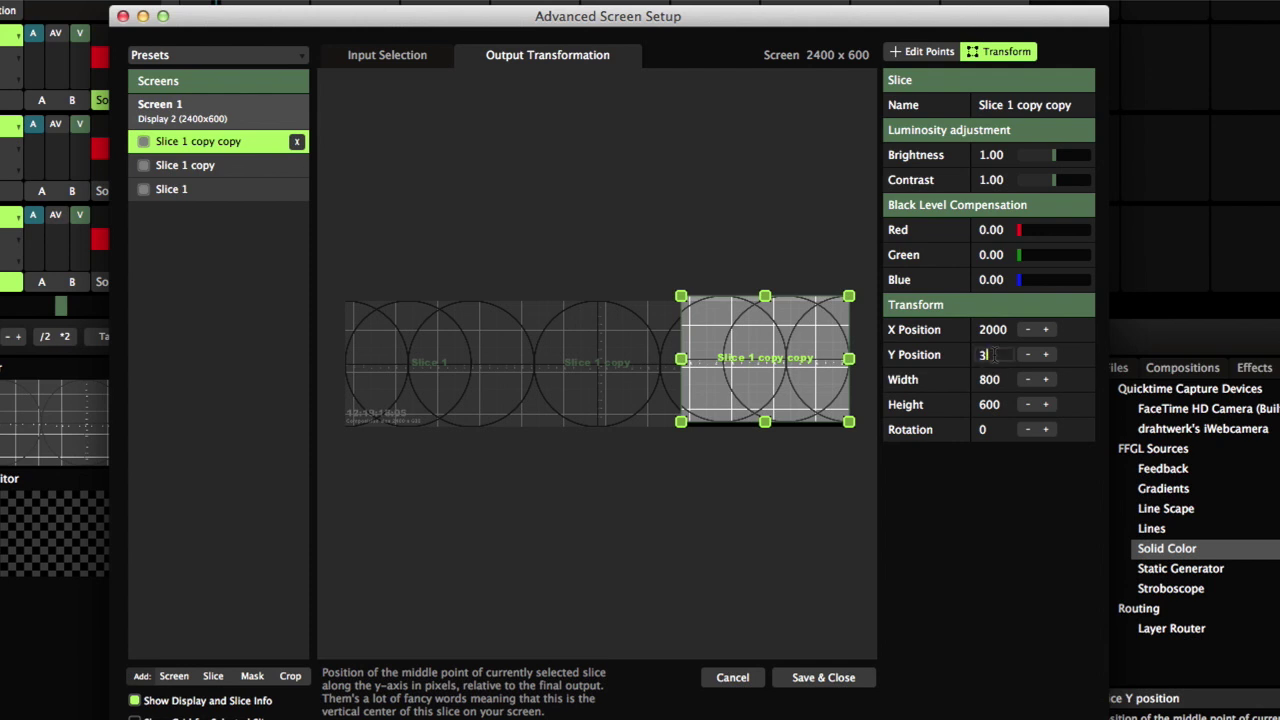
type("300")
key("Return")
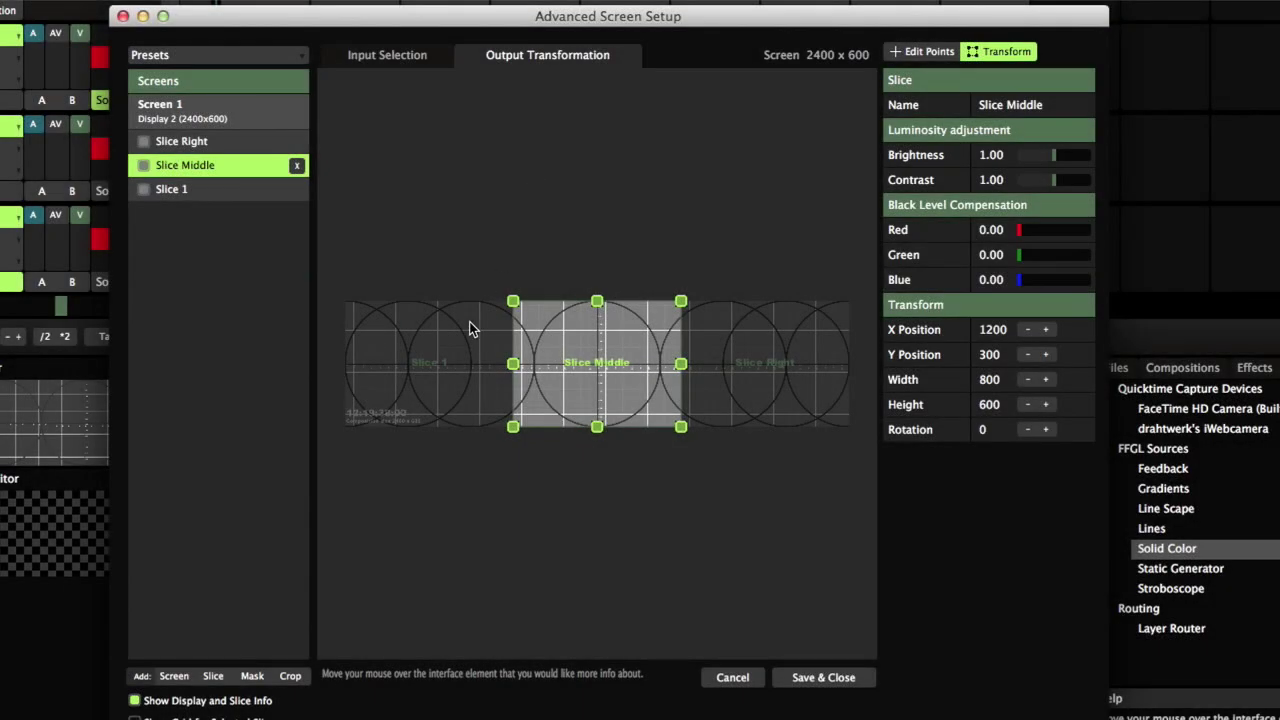
- Change the original Slice 1's name to 'Slice Left'
left_click(469, 321)
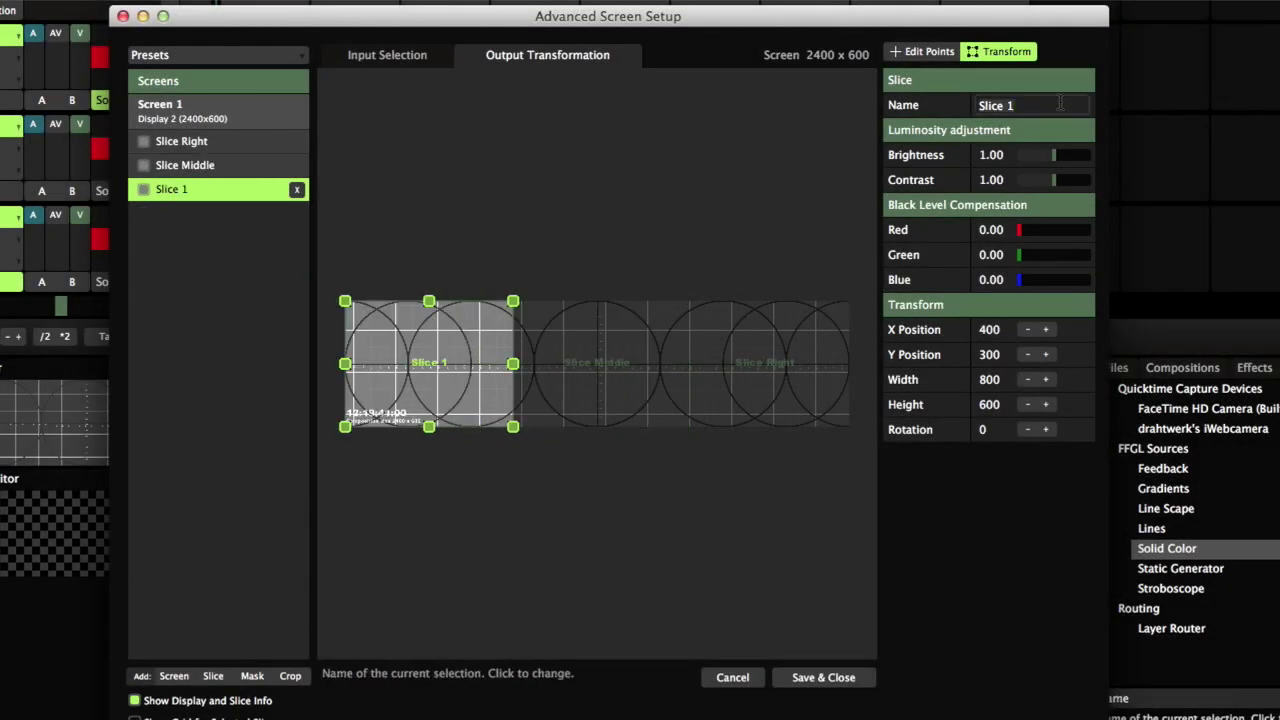
key("BackSpace")
type("Left")
key("Return")
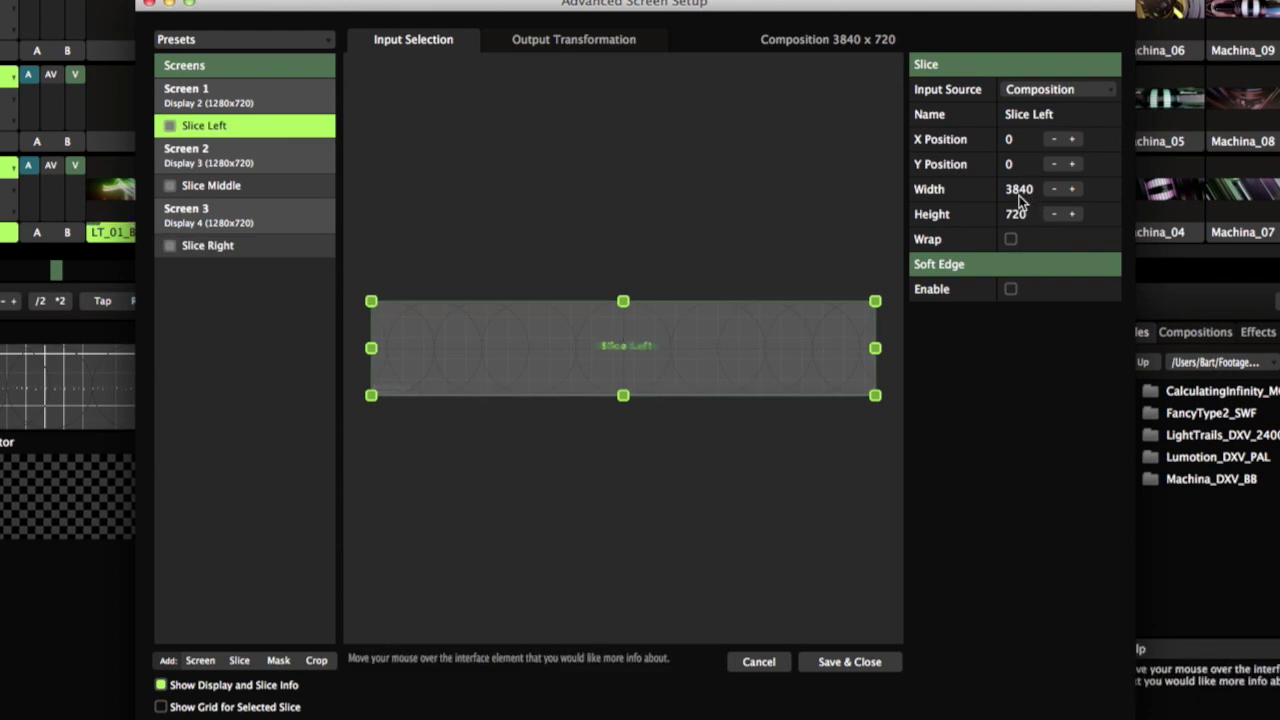
- Give Slice Left and Slice Middle input width 1280, and set Slice Middle's X position to 1280
left_click(1018, 197)
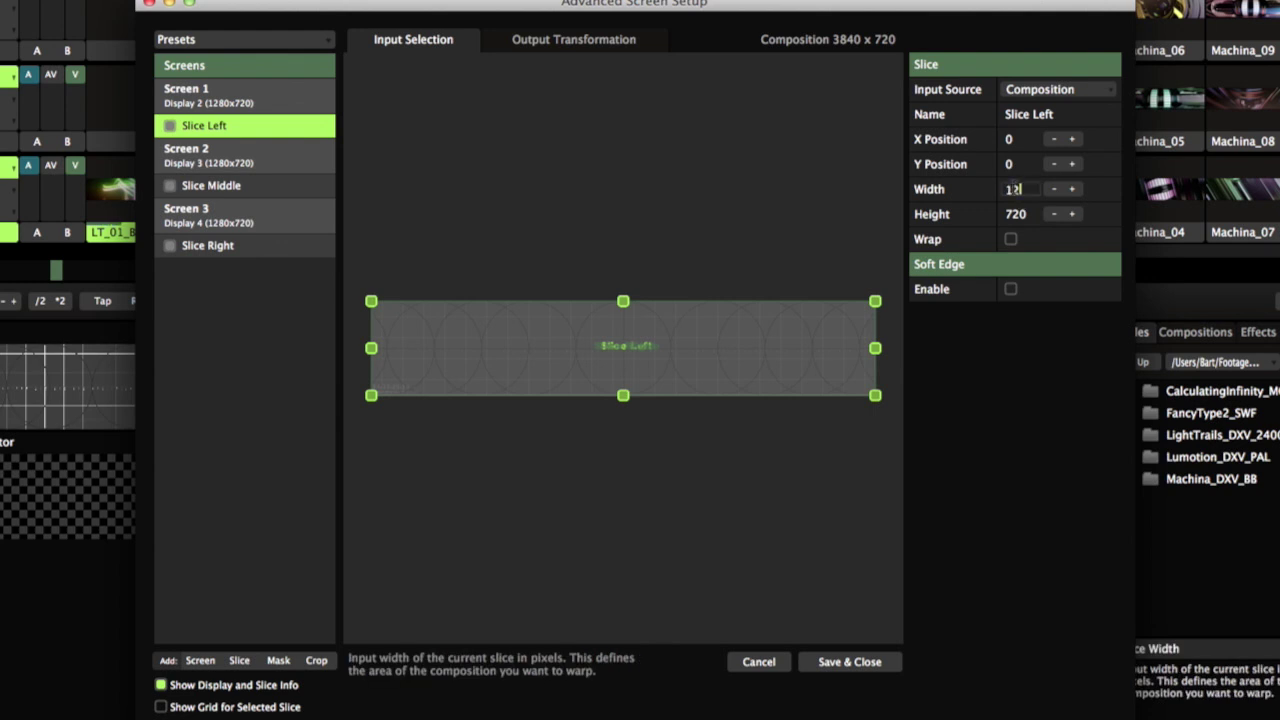
key("Return")
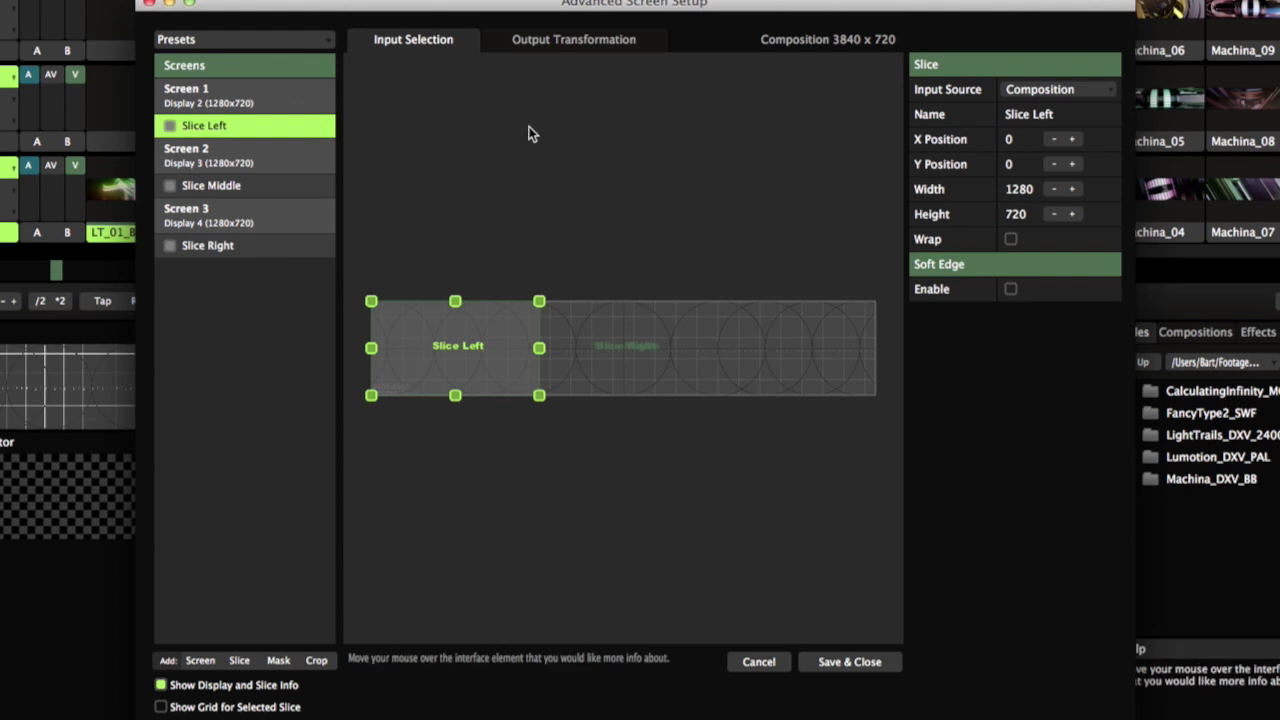
left_click(302, 185)
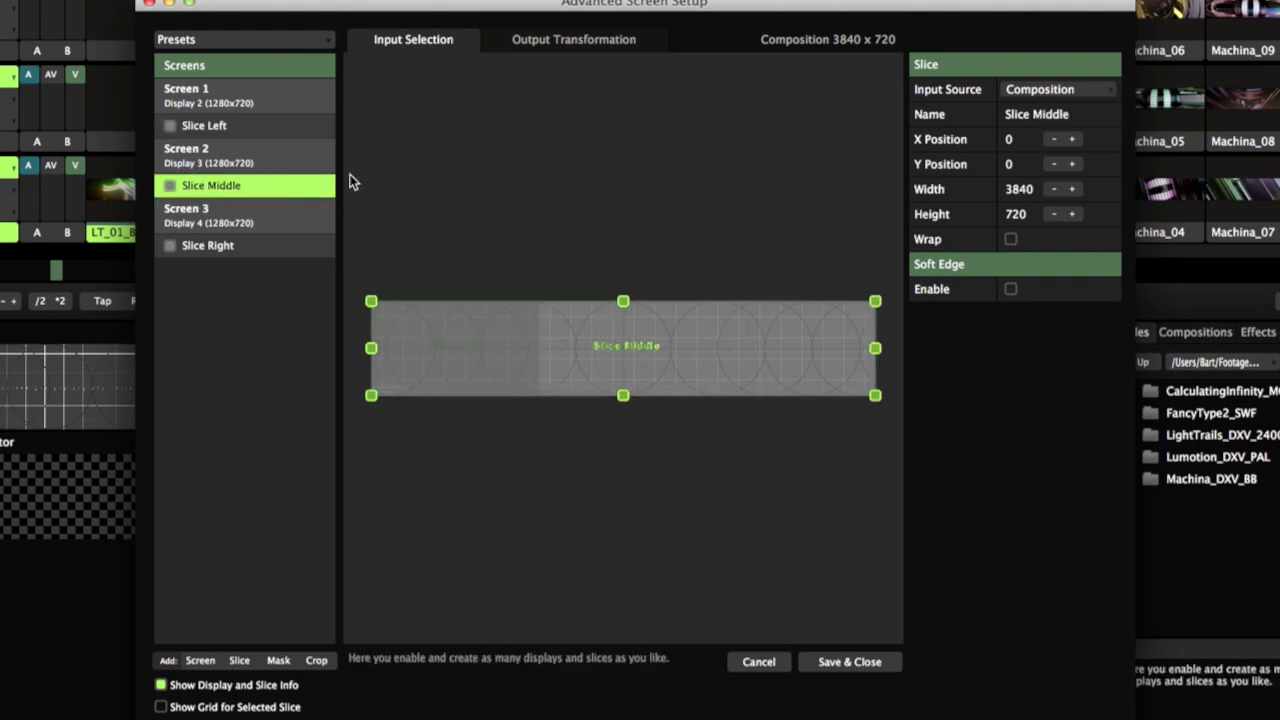
left_click(1023, 190)
type("1280")
key("Return")
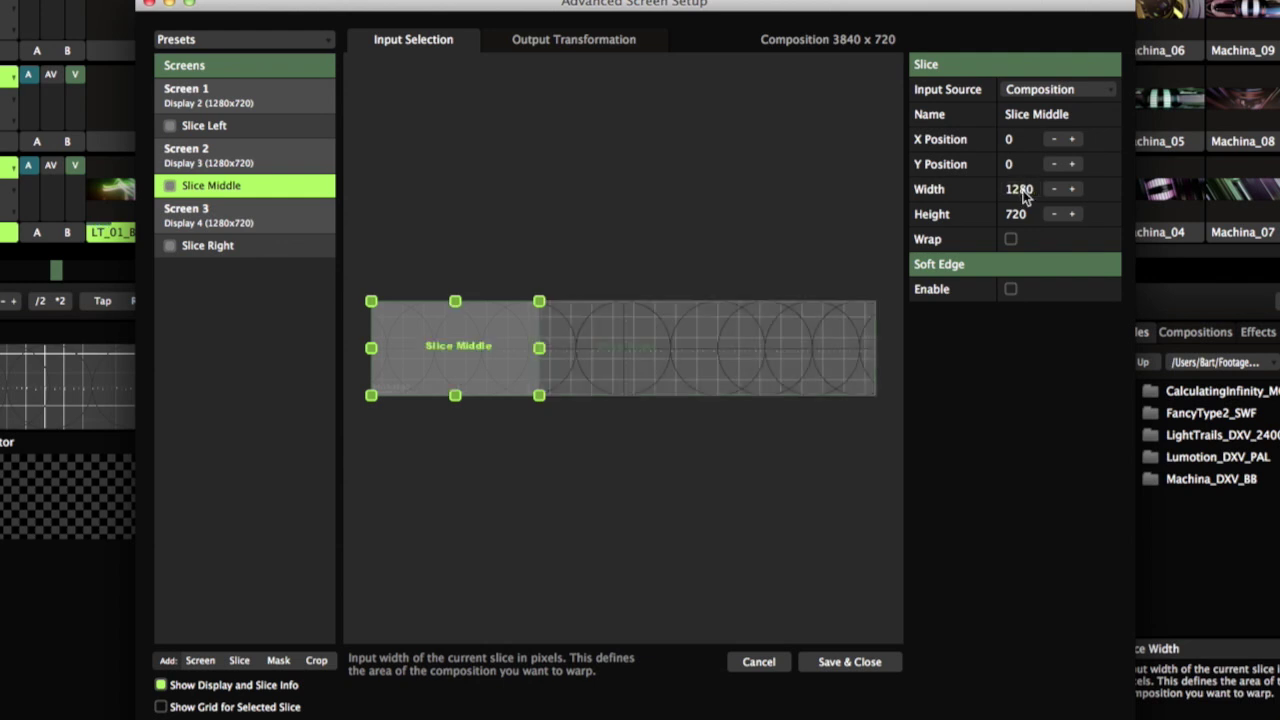
left_click(1018, 139)
type("12")
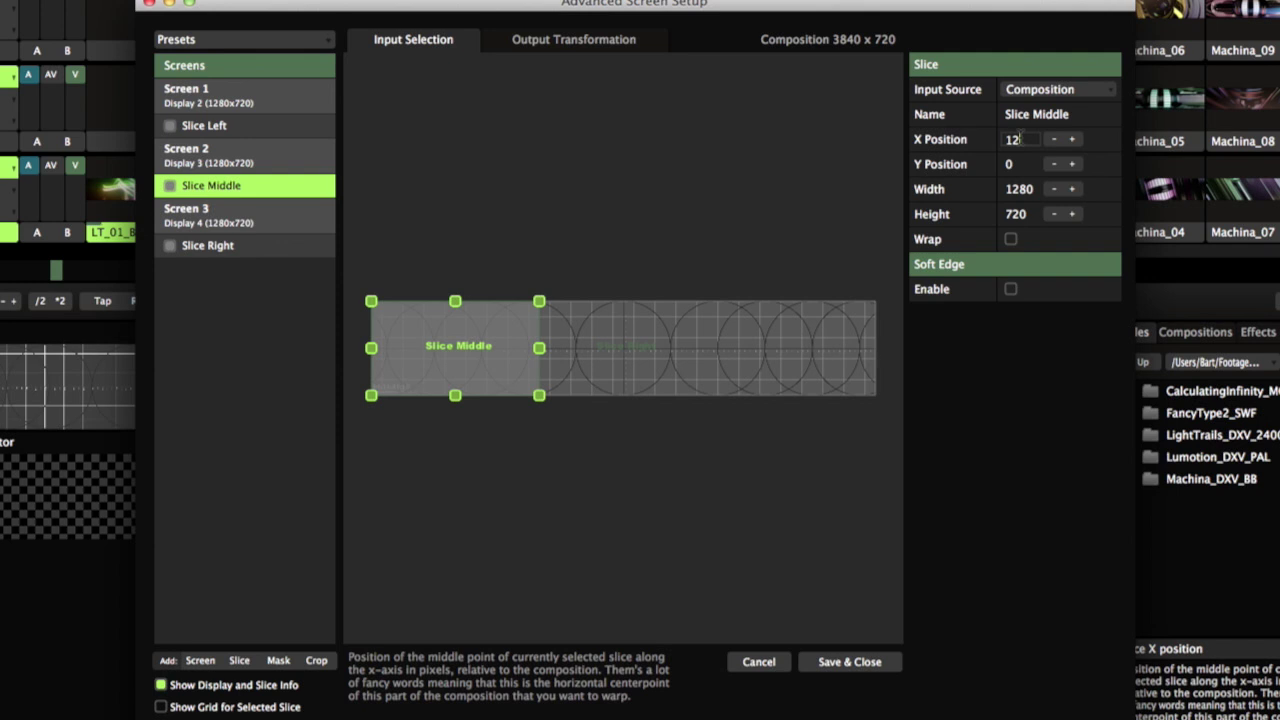
type("80")
key("Return")
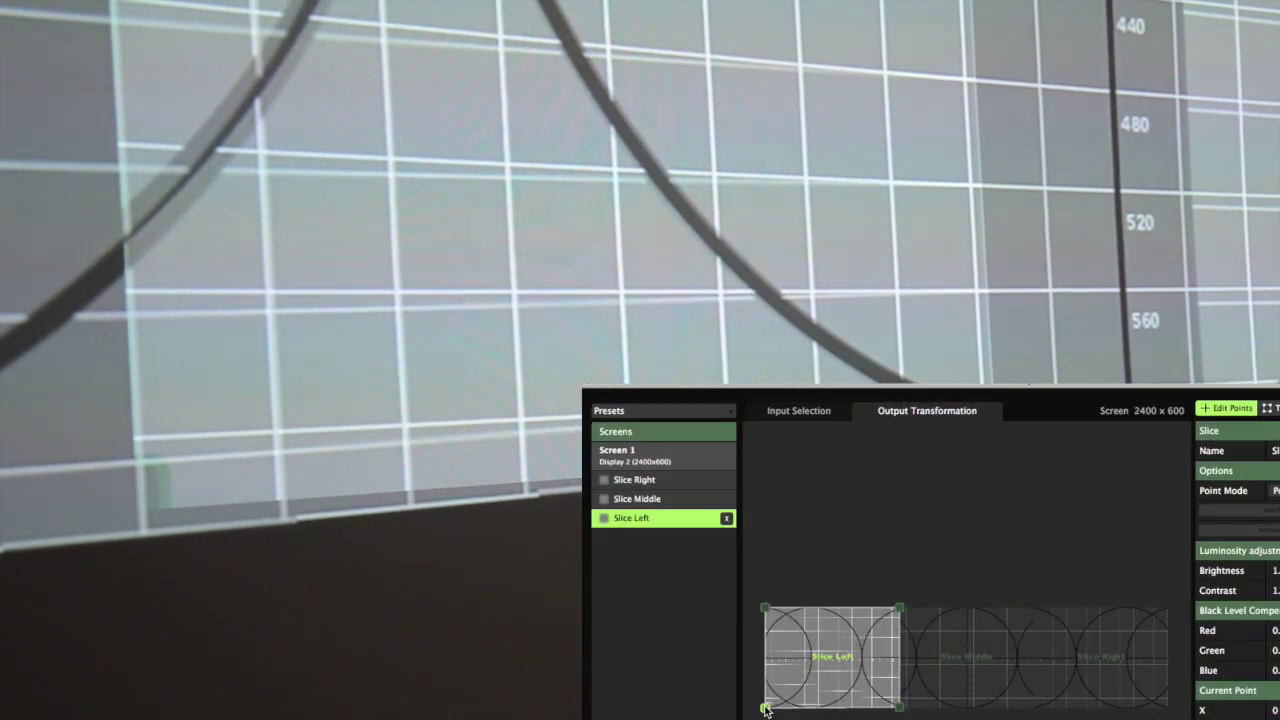
- Nudge Slice Left's bottom-left output corner point to align its projection on the wall
left_click_drag(765, 708, 766, 703)
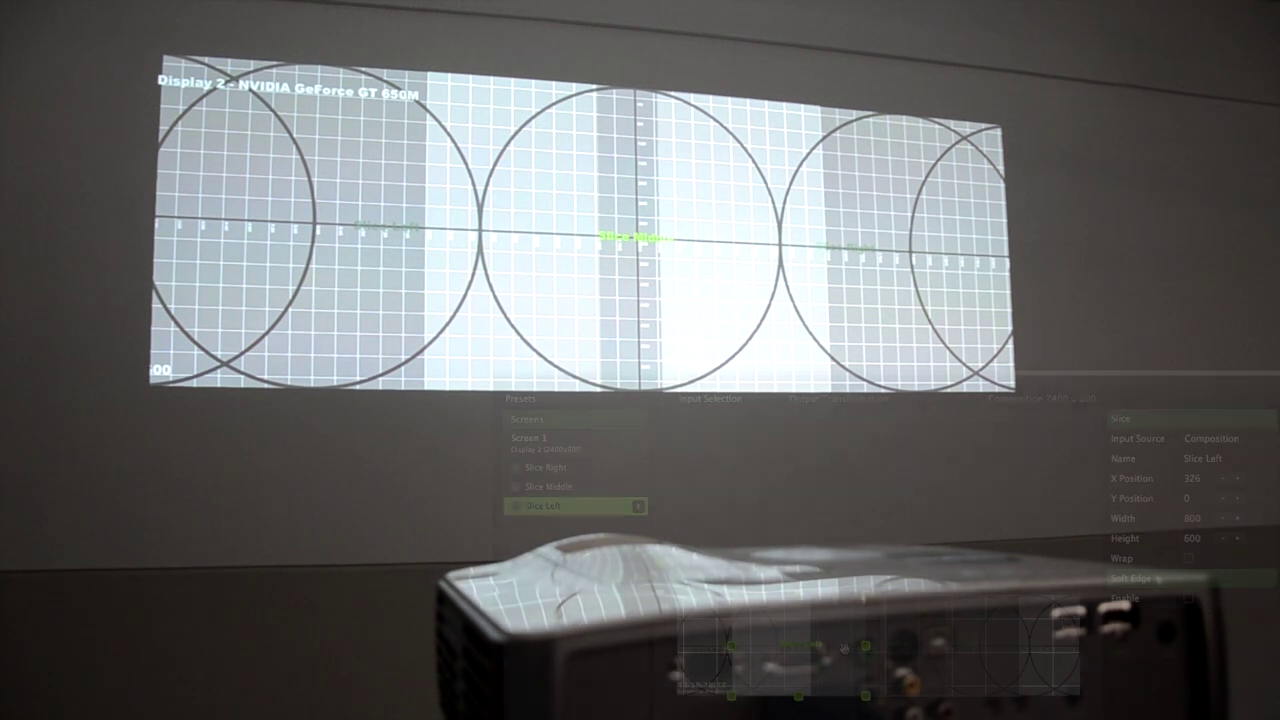
- Enable Soft Edge on both Slice Left and Slice Right
left_click(1188, 599)
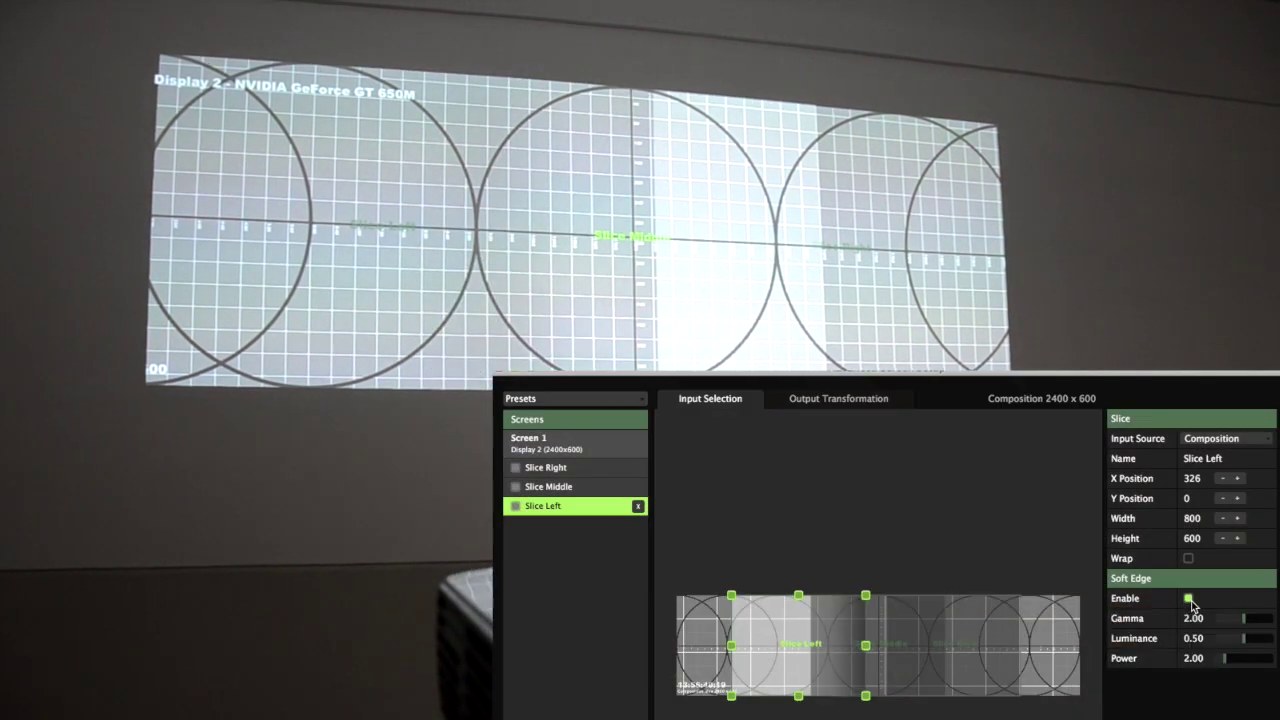
left_click(911, 608)
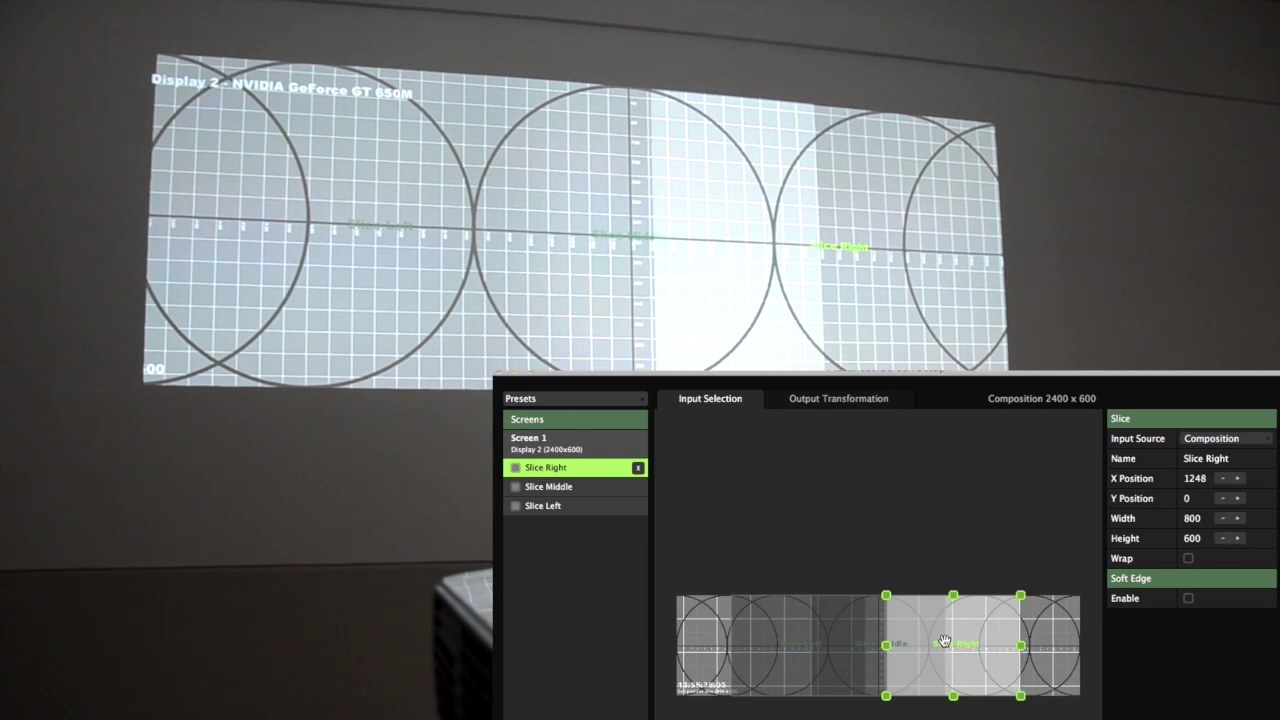
left_click(1188, 598)
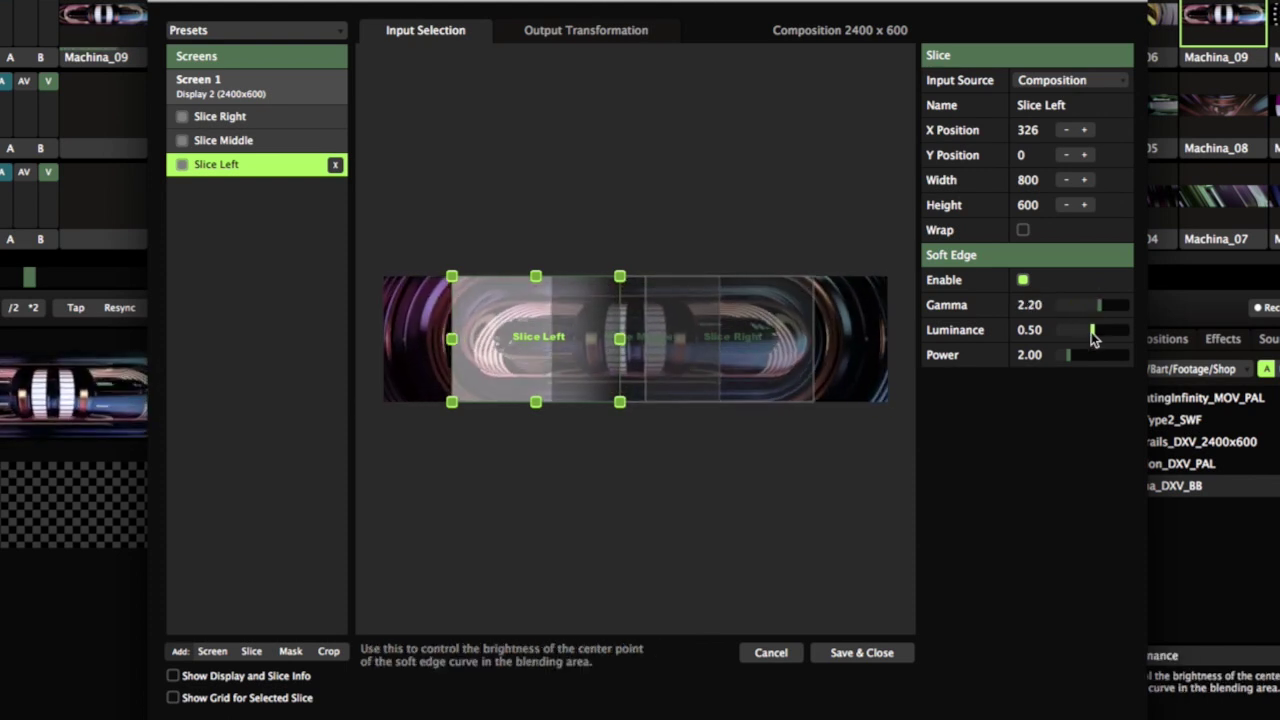
- Tweak Slice Left's soft edge, raising luminance toward 0.56 and setting power to 1.86
left_click_drag(1093, 334, 1068, 366)
left_click(1070, 362)
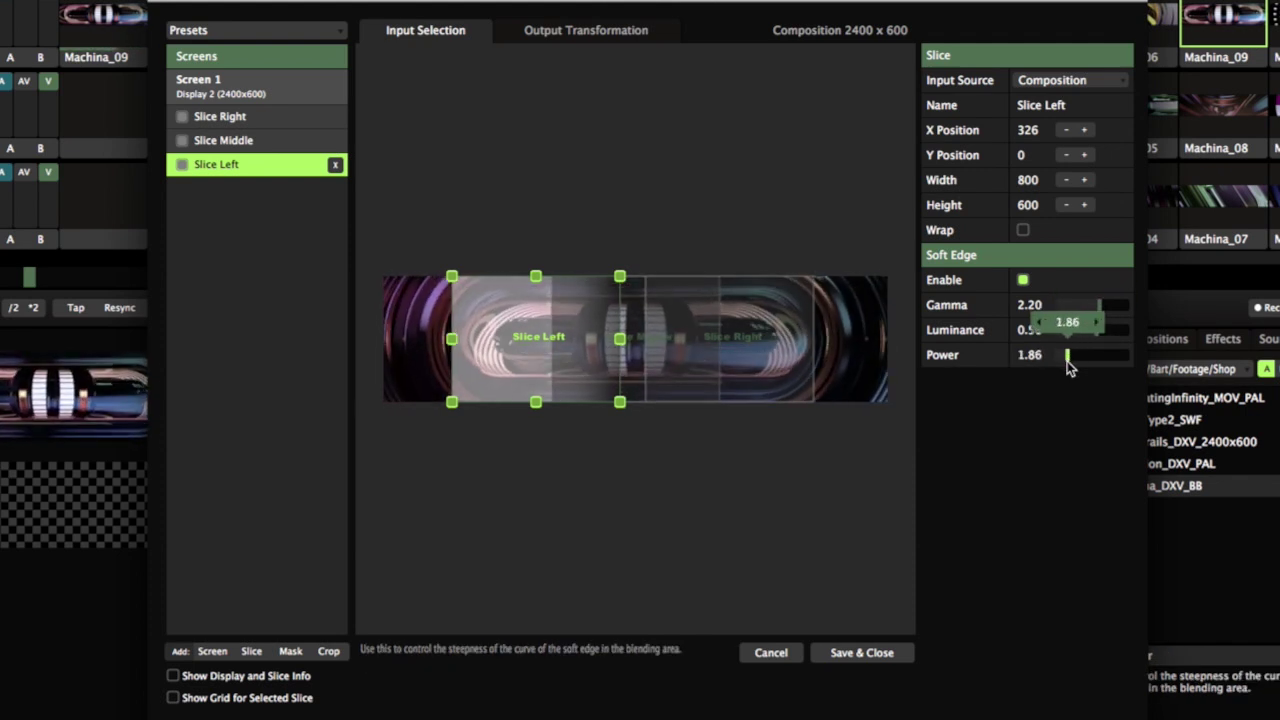